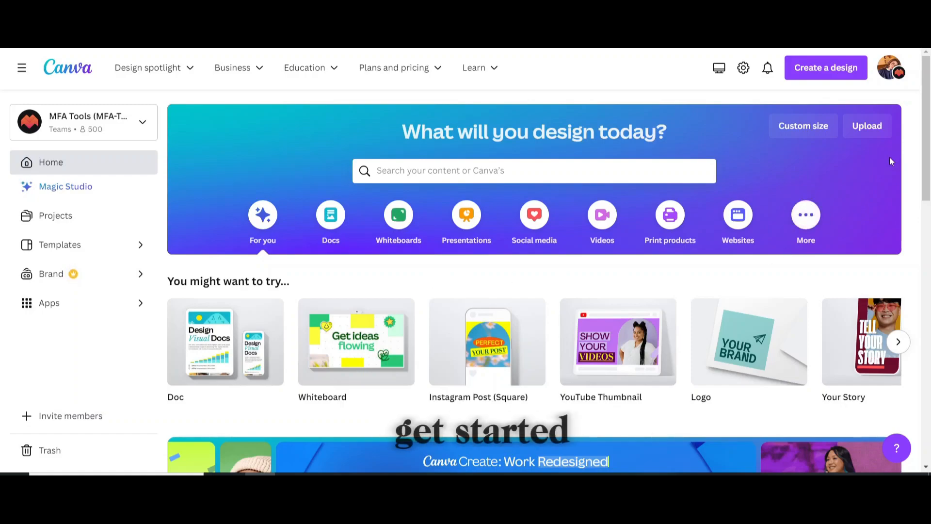
Start a new custom-size design from the Canva home page.
left_click(795, 127)
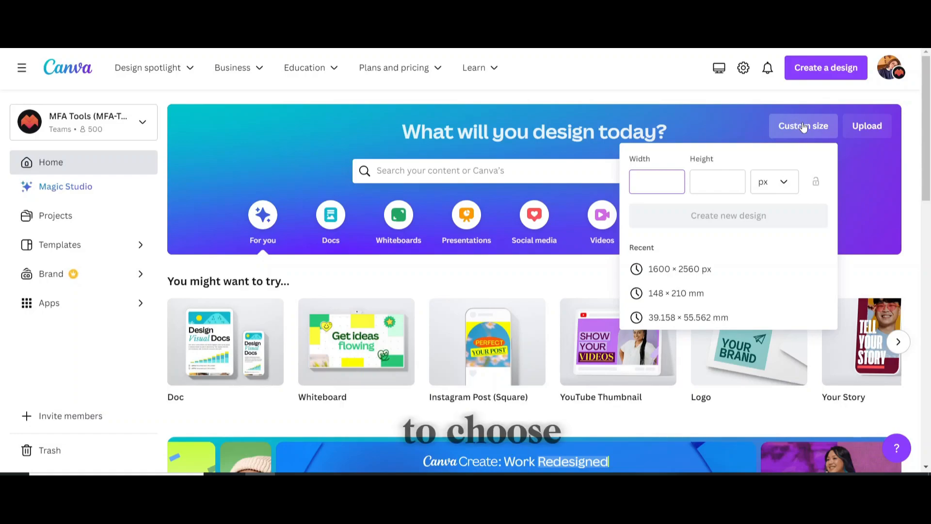
Create the 1600 × 2560 px design and search the elements for 'fantasy'.
left_click(655, 277)
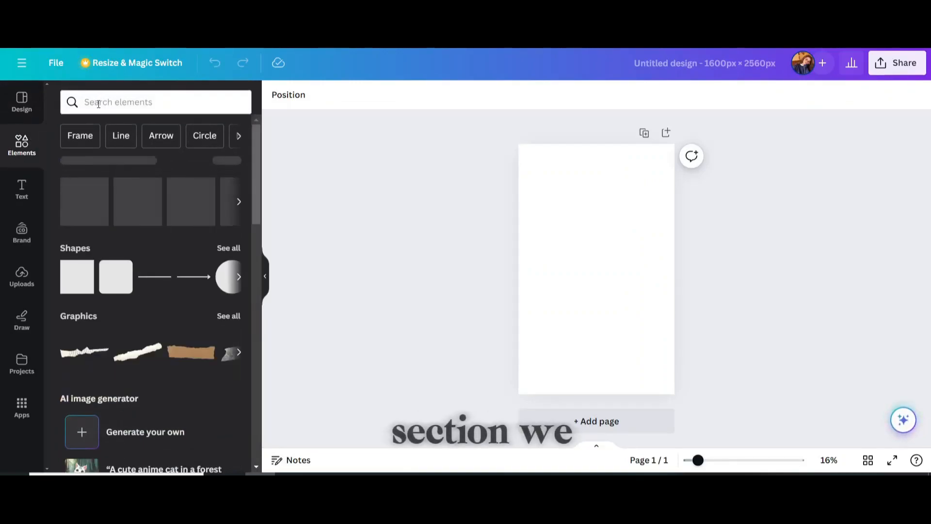
left_click(92, 101)
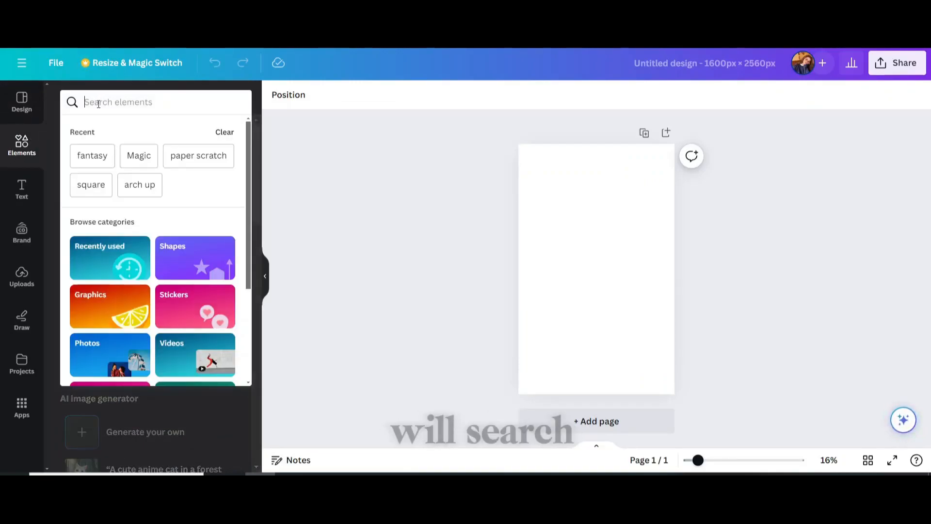
type("fa")
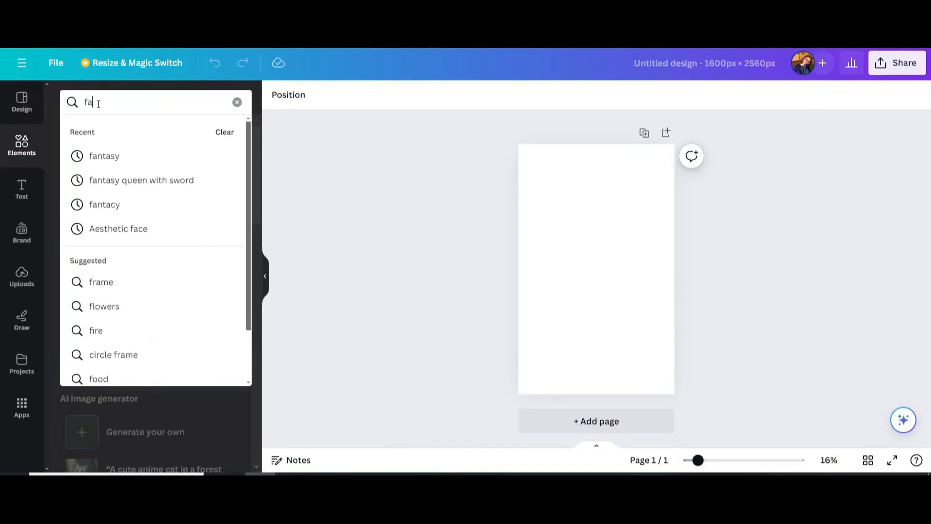
type("ntasy")
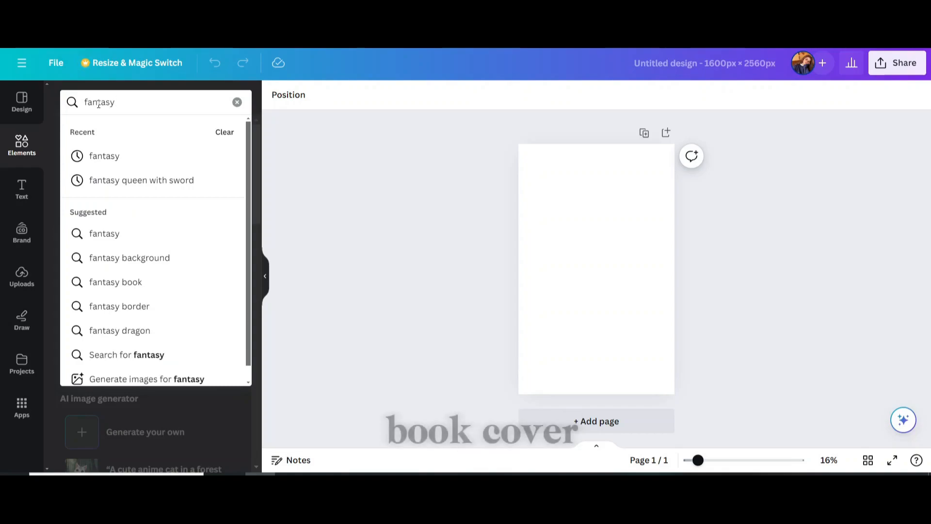
key("Return")
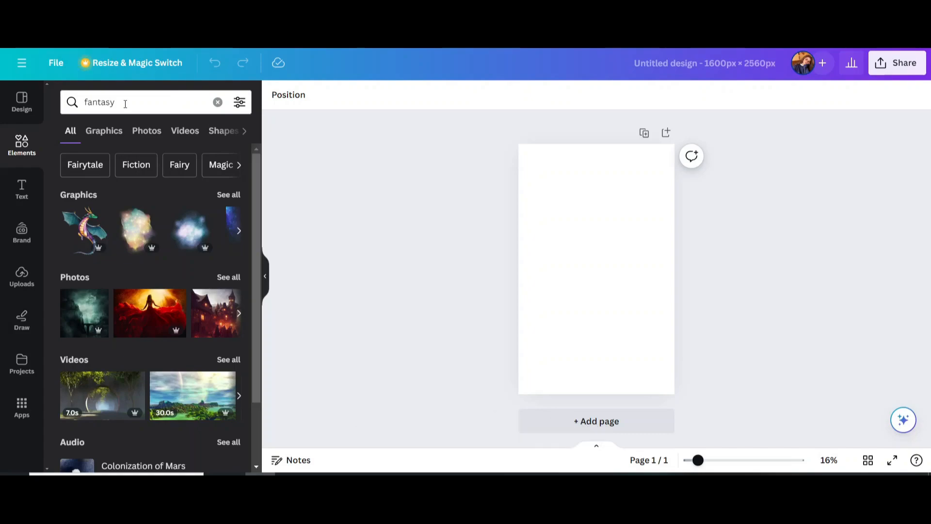
Filter to Photos and set the crowned queen-with-sword photo as the page background.
left_click(138, 133)
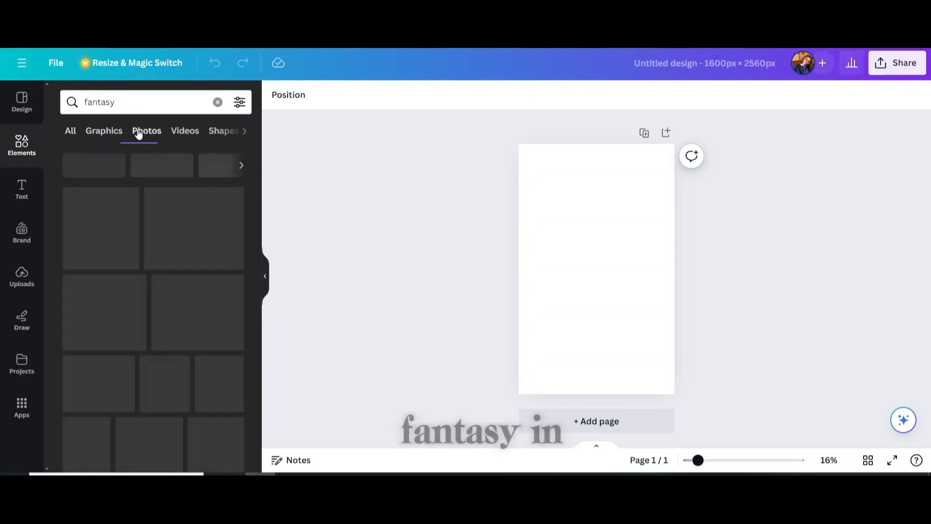
scroll(220, 246, "down", 1)
scroll(219, 246, "down", 10)
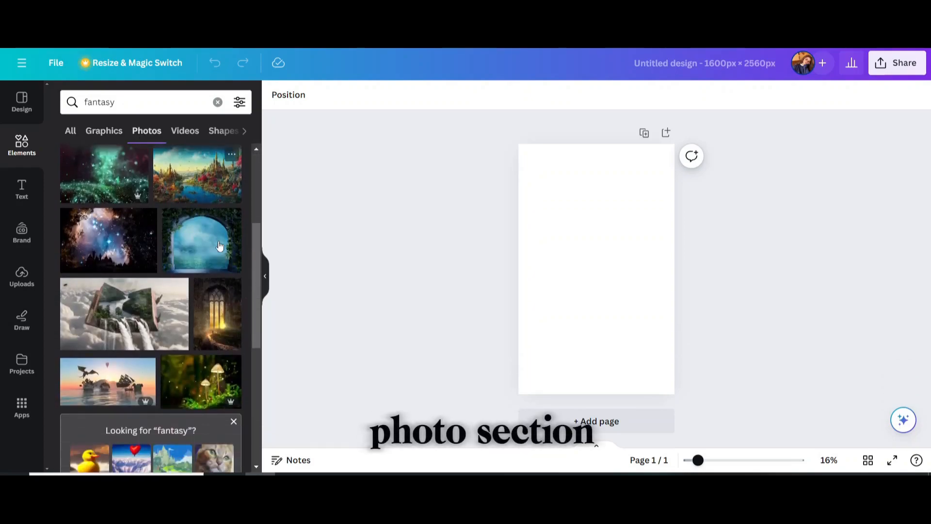
scroll(220, 243, "down", 7)
scroll(219, 224, "down", 3)
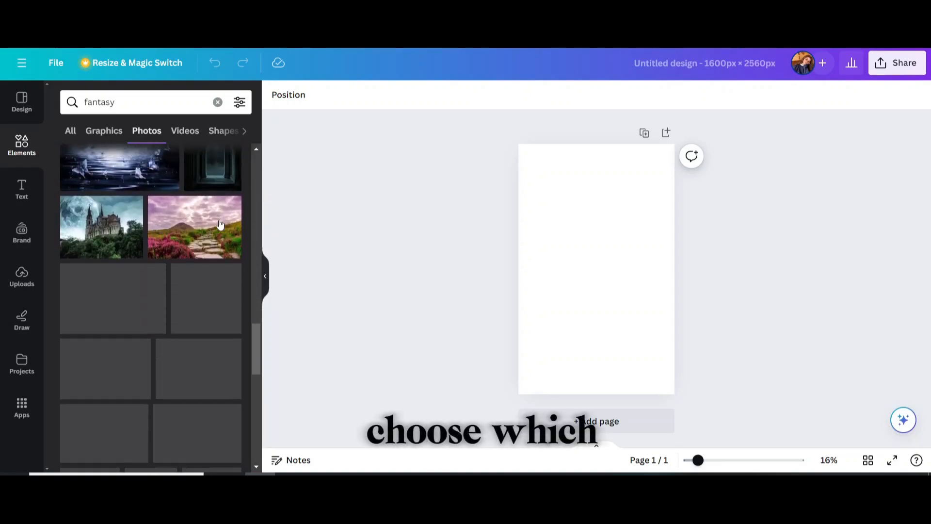
scroll(219, 224, "down", 4)
scroll(219, 224, "down", 10)
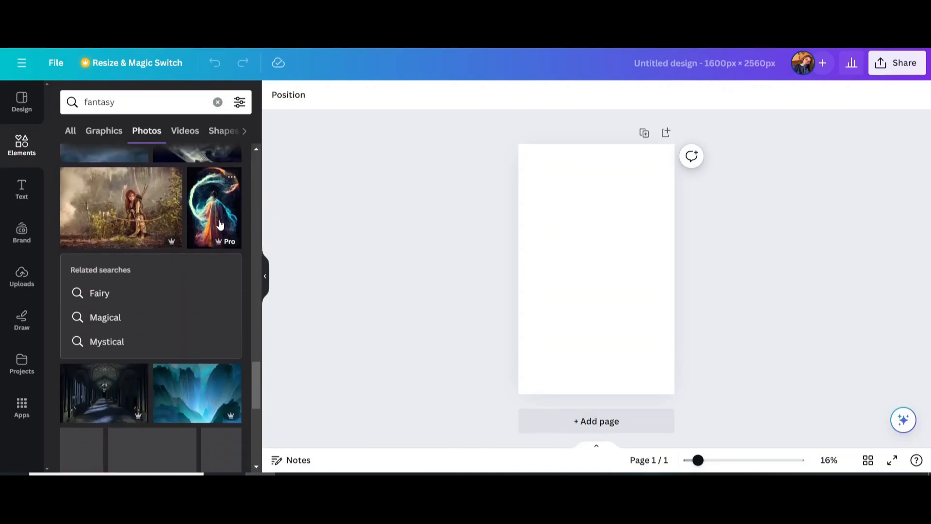
scroll(220, 224, "down", 10)
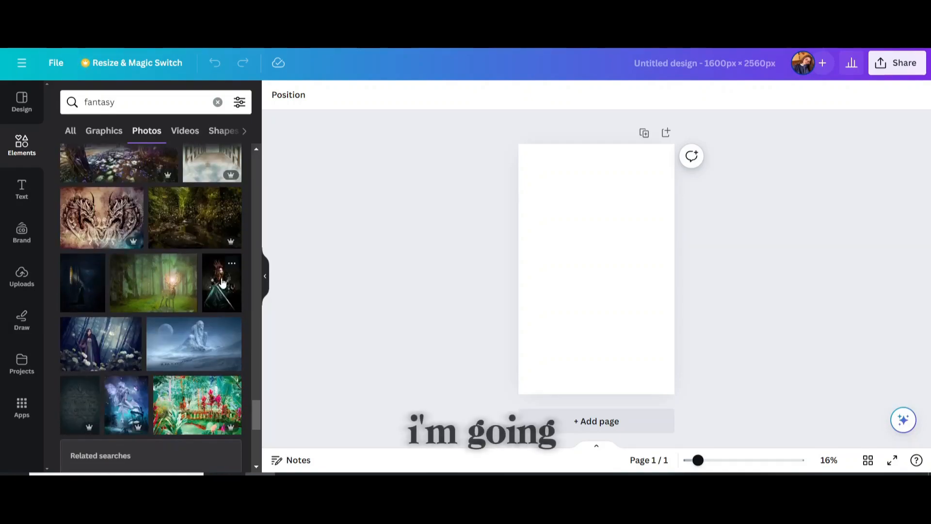
left_click(222, 283)
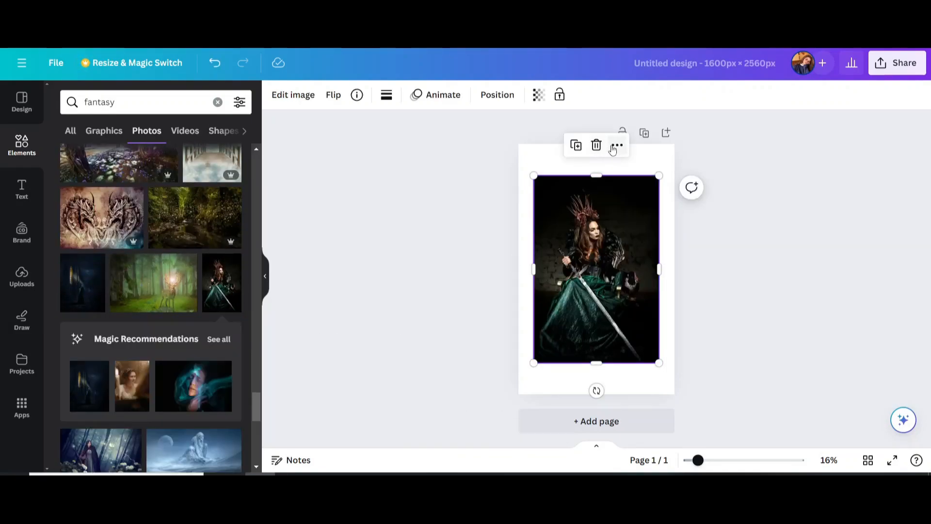
left_click(615, 147)
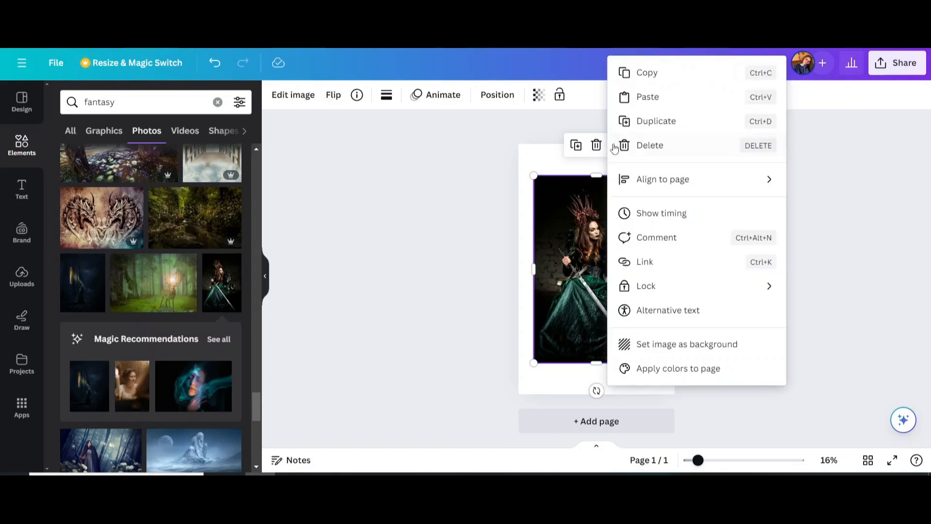
left_click(643, 345)
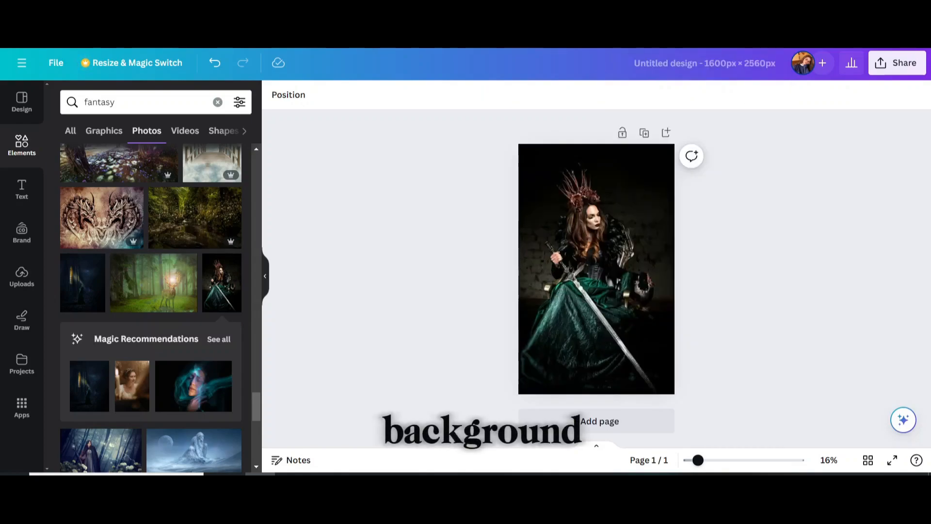
left_click_drag(697, 459, 705, 467)
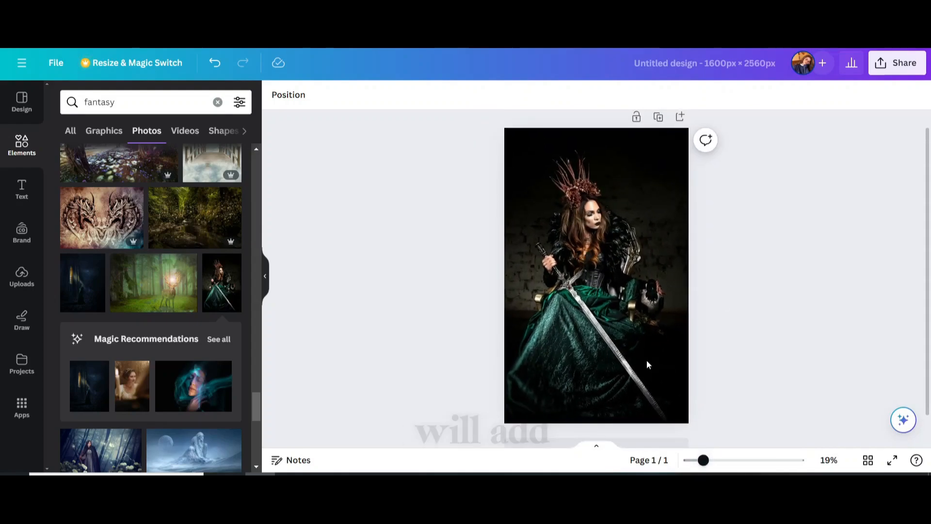
Add a heading in the Cinzel font and select its text for replacement.
left_click(30, 194)
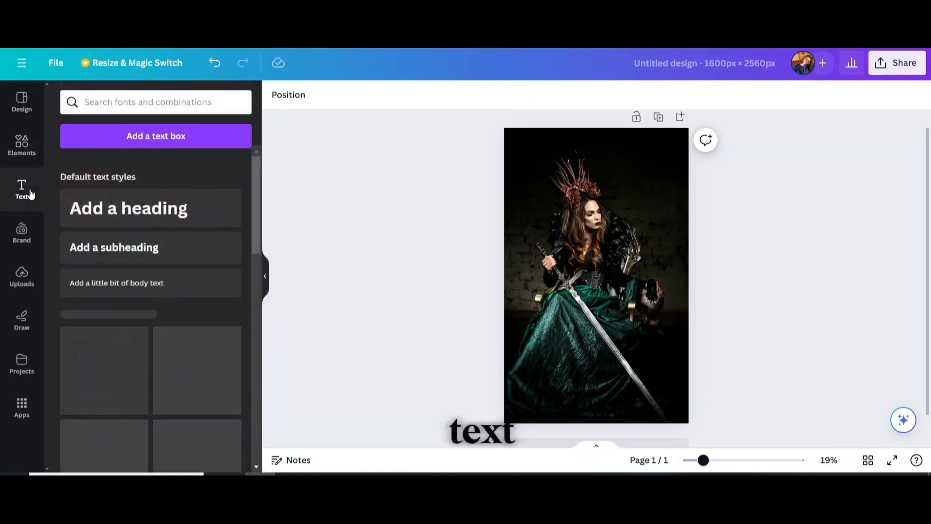
left_click(144, 207)
left_click(304, 96)
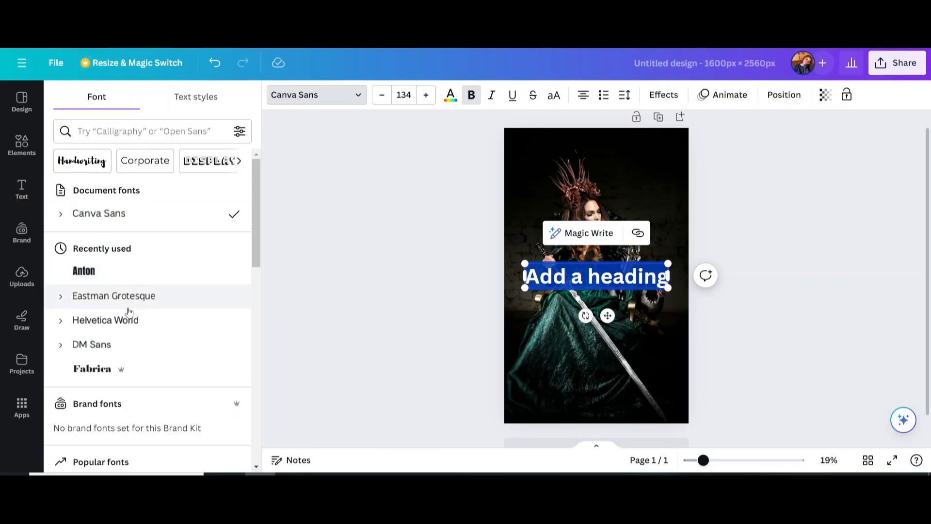
left_click(106, 135)
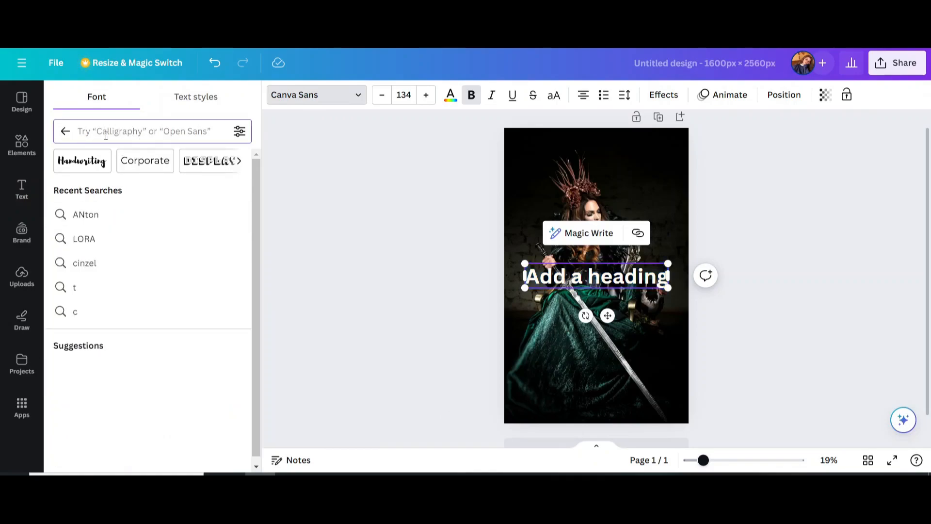
type("cinze")
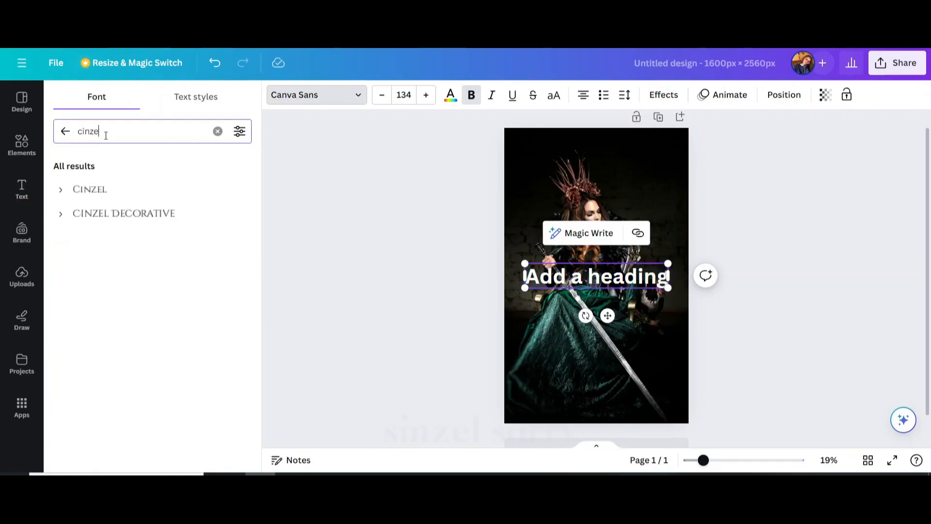
left_click(108, 192)
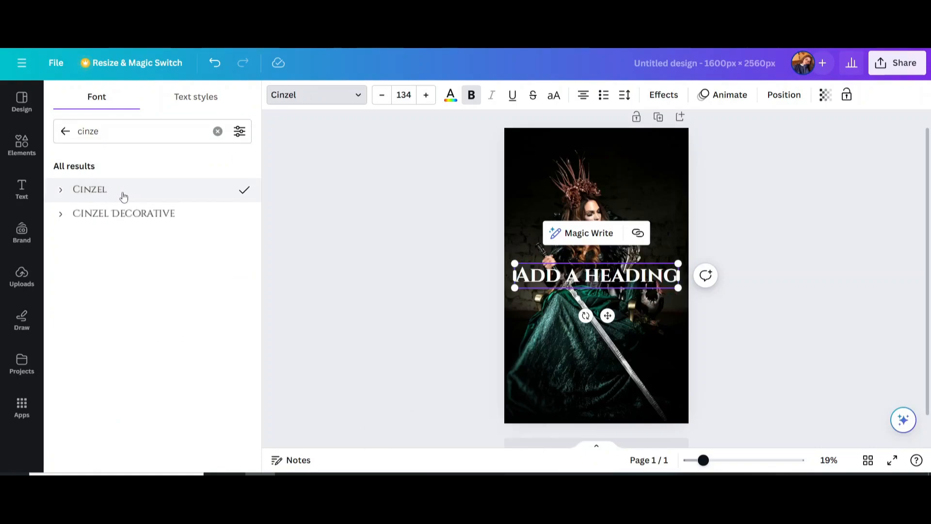
triple_click(538, 275)
Enter QUEEN as the heading and add a Cinzel THE heading above it.
type("QUEEN")
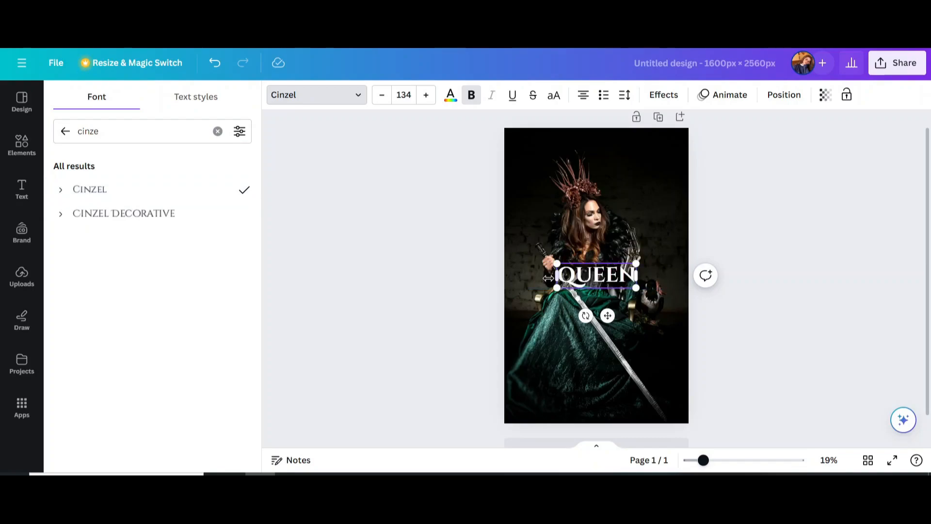
left_click(474, 289)
left_click(227, 219)
type("THE")
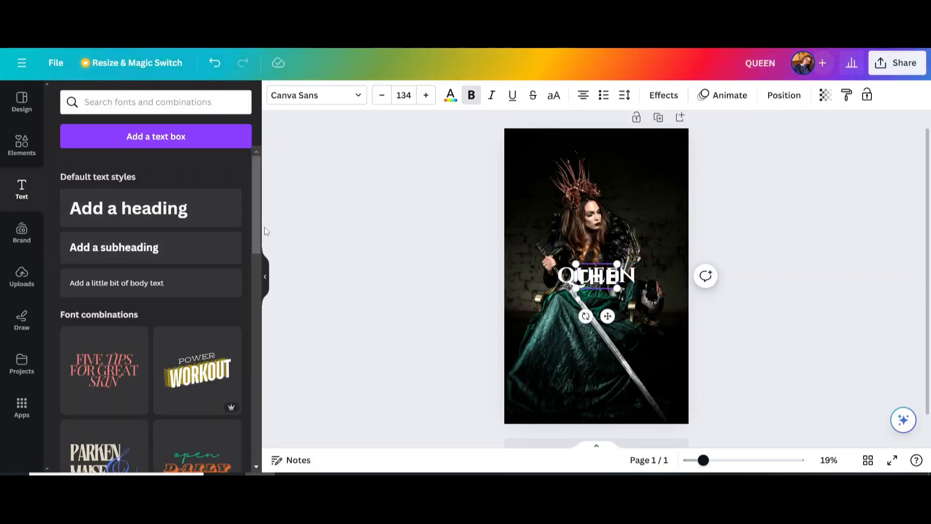
left_click(432, 262)
left_click_drag(592, 274, 562, 236)
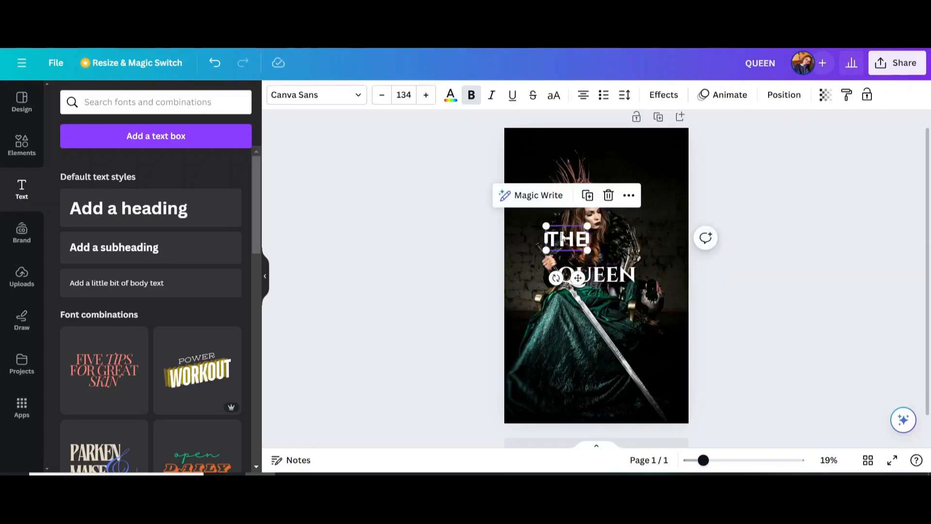
left_click(331, 88)
type("cinze")
left_click(122, 189)
left_click(471, 94)
Place a copy below QUEEN and change its text to OF.
left_click_drag(557, 235, 542, 312)
double_click(541, 308)
type("O")
left_click(475, 305)
Duplicate THE into a SWORD word beside OF beneath QUEEN.
left_click(562, 254)
left_click(566, 238)
left_click(588, 196)
left_click_drag(574, 245, 638, 312)
double_click(595, 312)
type("SWORD")
left_click(499, 272)
left_click(542, 276)
left_click(557, 276)
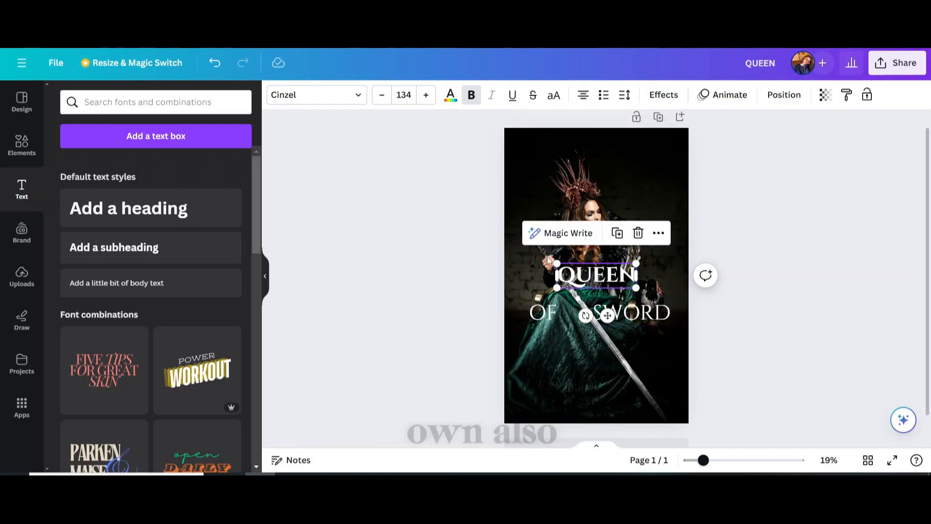
Enlarge QUEEN to span the cover and centre it.
left_click_drag(557, 263, 490, 241)
left_click_drag(542, 261, 580, 274)
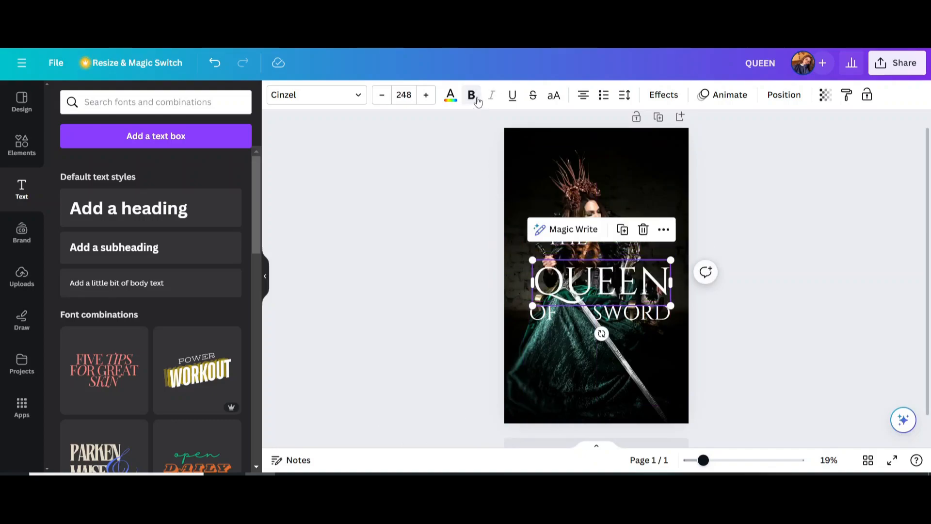
left_click_drag(529, 256, 482, 259)
left_click_drag(549, 279, 558, 281)
left_click(523, 337)
Align OF and SWORD under QUEEN and shrink THE to size 117 above it.
left_click_drag(543, 315, 536, 315)
left_click_drag(625, 311, 605, 315)
left_click_drag(567, 238, 546, 239)
left_click(382, 95)
left_click(382, 95)
left_click(382, 95)
left_click(382, 95)
left_click(480, 179)
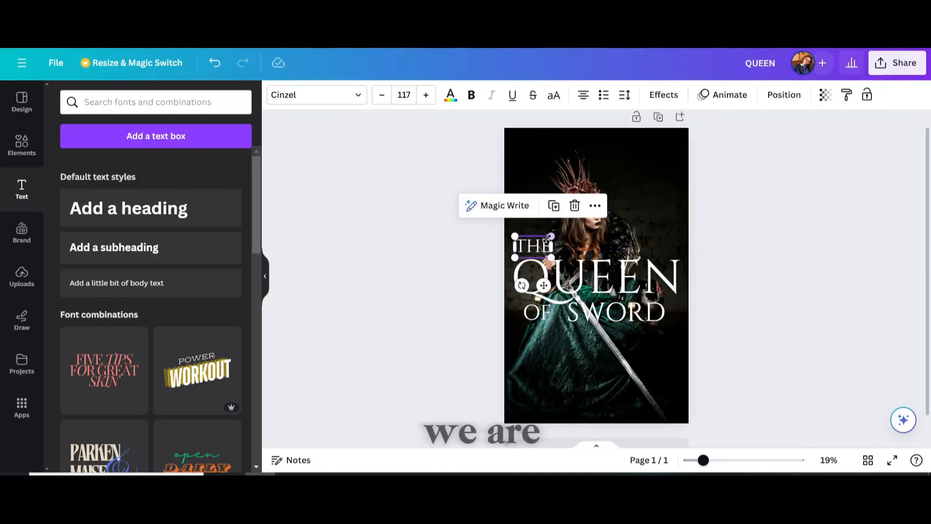
left_click(426, 289)
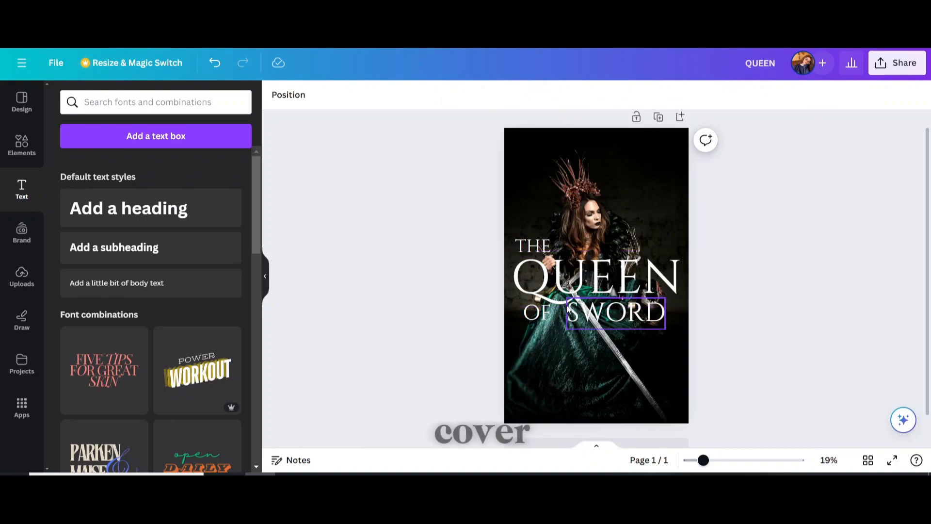
left_click(543, 312)
left_click_drag(550, 311, 542, 312)
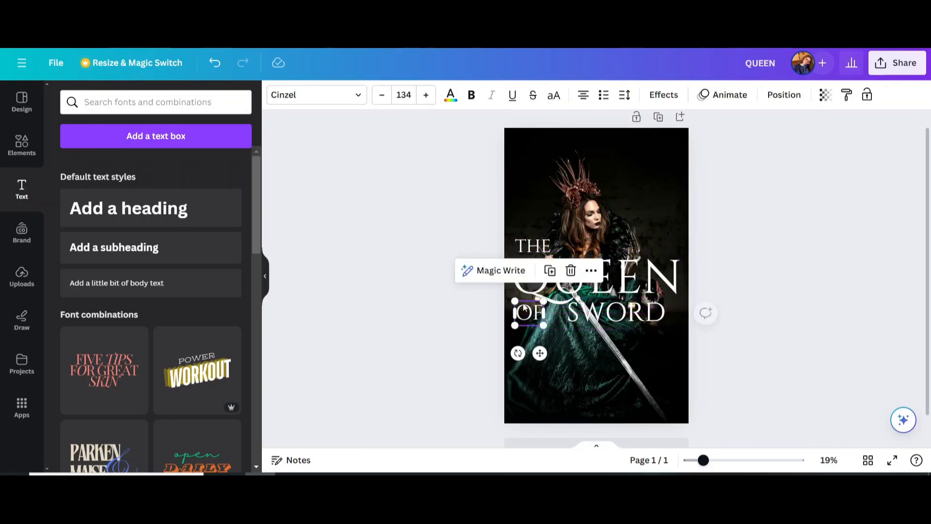
Copy SWORD to the top of the cover and replace it with the author's name.
left_click(357, 248)
left_click(623, 311)
left_click(636, 268)
left_click_drag(623, 312, 593, 145)
double_click(593, 145)
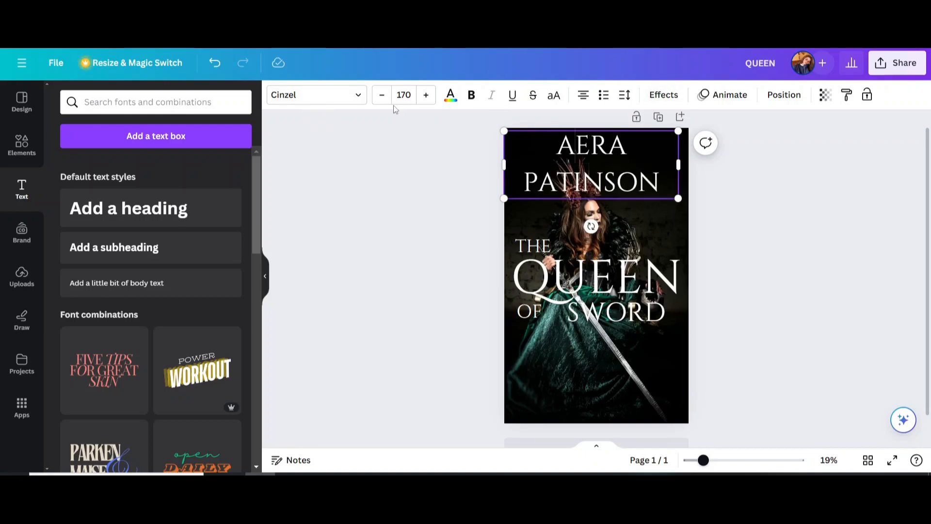
Shrink the author's name to font size 74.6 so it fits one line.
left_click(379, 97)
left_click(379, 97)
left_click(379, 97)
left_click(379, 97)
left_click(379, 97)
left_click(379, 97)
left_click(379, 97)
left_click(379, 97)
left_click(379, 97)
left_click(379, 97)
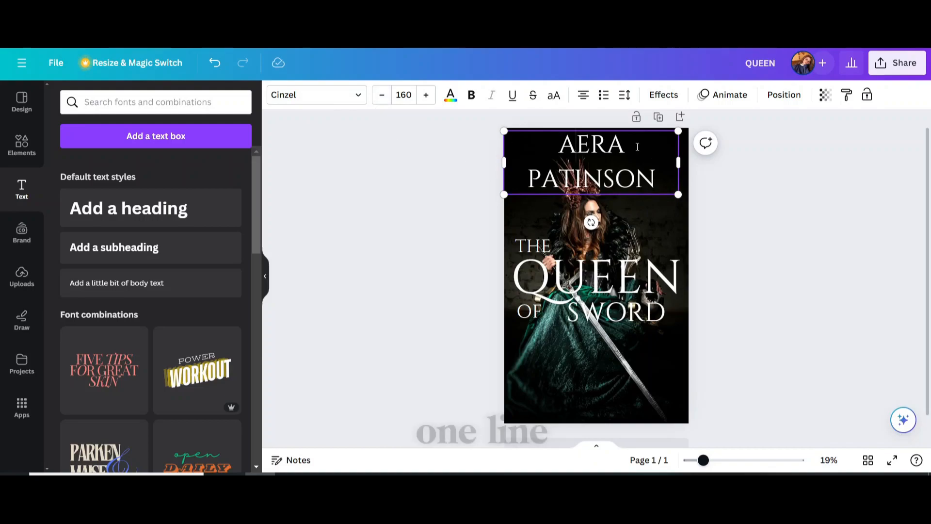
left_click(382, 101)
left_click(382, 101)
left_click(382, 100)
left_click(383, 101)
left_click(383, 101)
left_click(383, 101)
left_click(383, 101)
left_click(383, 101)
left_click(383, 100)
left_click(382, 101)
left_click(383, 100)
left_click(382, 99)
left_click(382, 98)
left_click(382, 98)
left_click(382, 98)
left_click(383, 98)
left_click(382, 98)
left_click(383, 98)
left_click(383, 98)
left_click(382, 99)
left_click(383, 98)
left_click(383, 99)
left_click(382, 98)
left_click(383, 98)
left_click(382, 98)
left_click(382, 99)
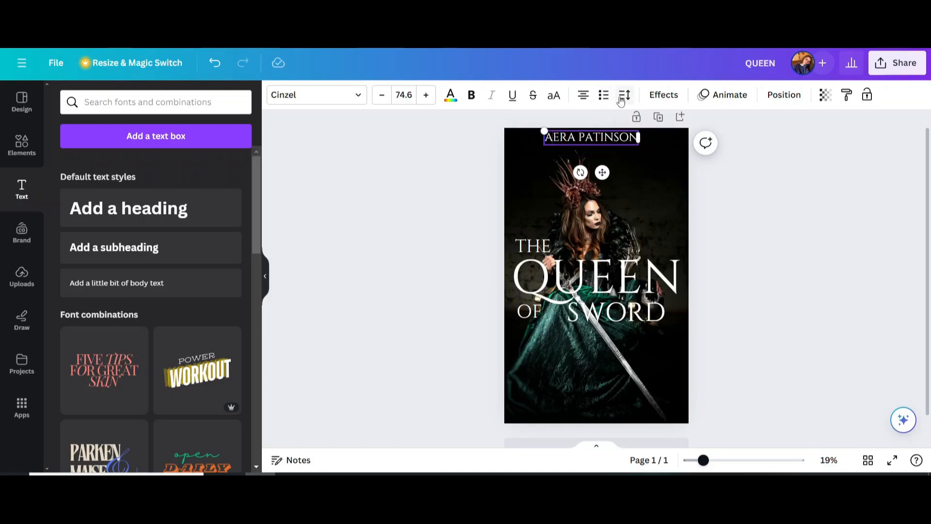
Set the author name's letter spacing to 378.
left_click(623, 95)
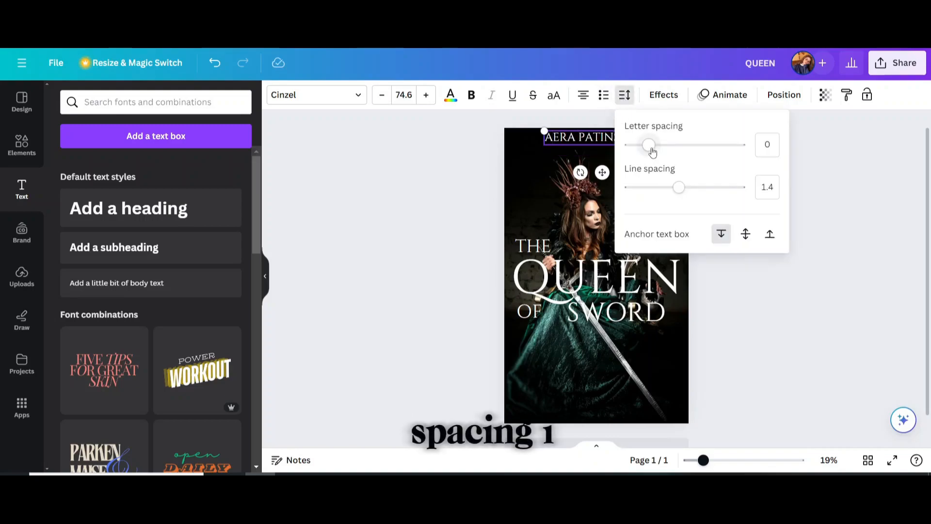
left_click_drag(650, 148, 680, 152)
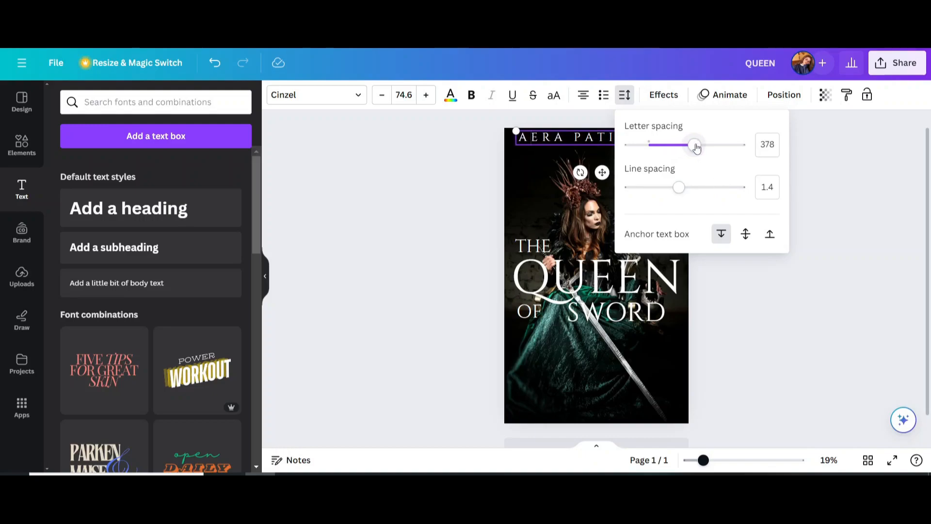
left_click(389, 174)
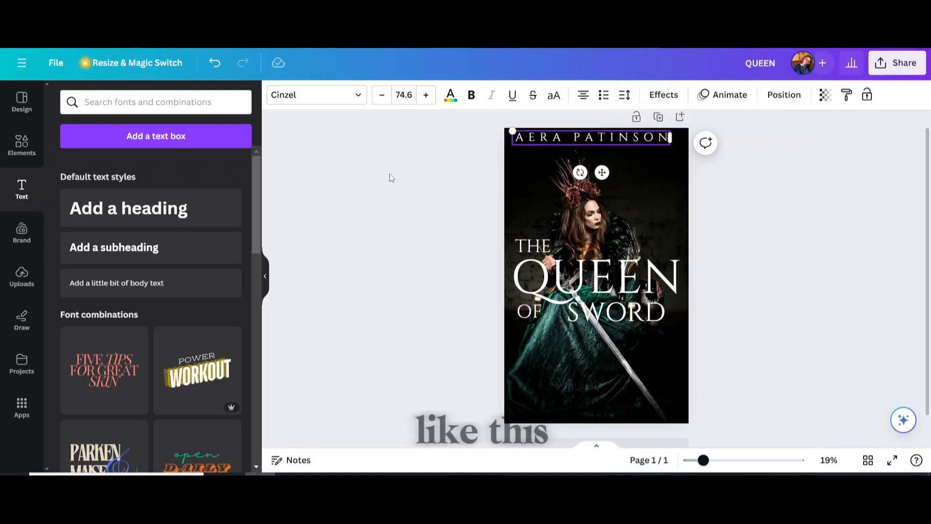
left_click(470, 157)
Paste a copy of SWORD just below the author's name and shrink it.
left_click(539, 144)
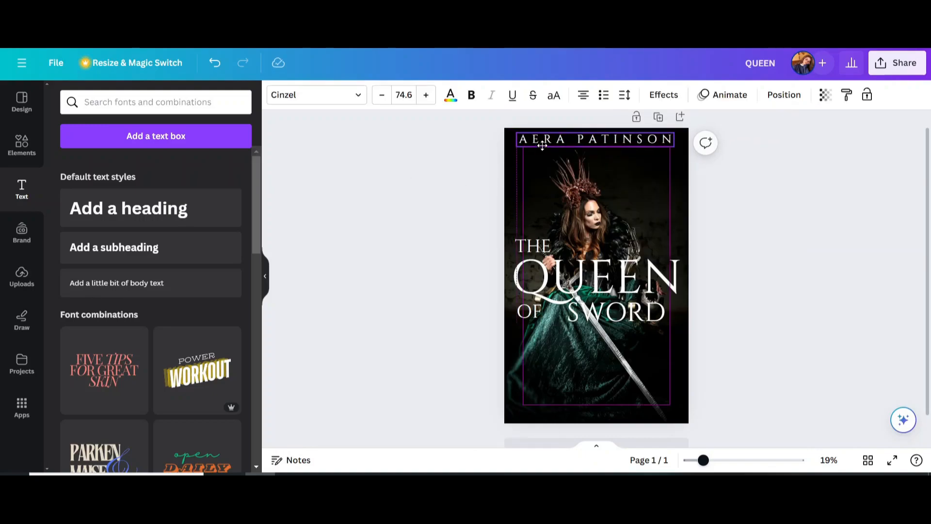
key("ctrl+v")
left_click_drag(537, 141, 572, 148)
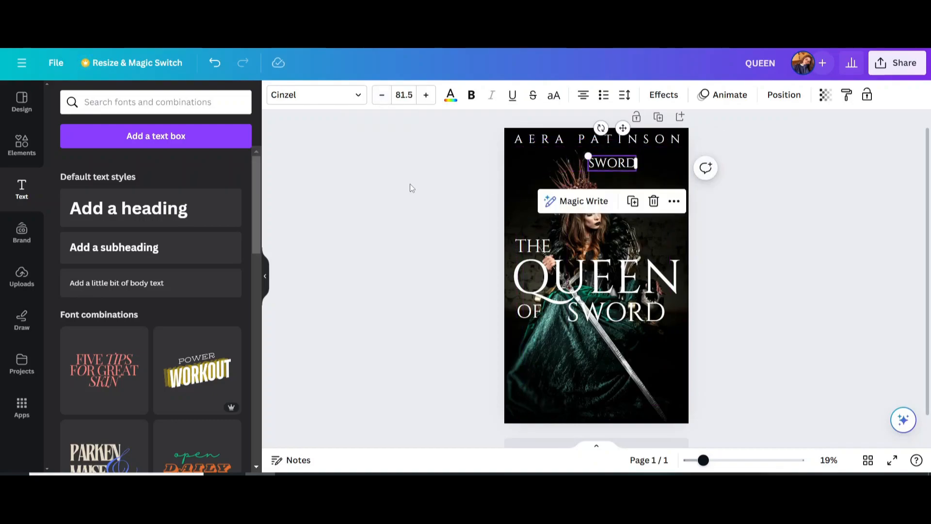
Turn the SWORD copy into a one-line Lora tagline 'Author of Book The Queen of Sword' at size 51.5.
double_click(581, 151)
type("AUTHOR")
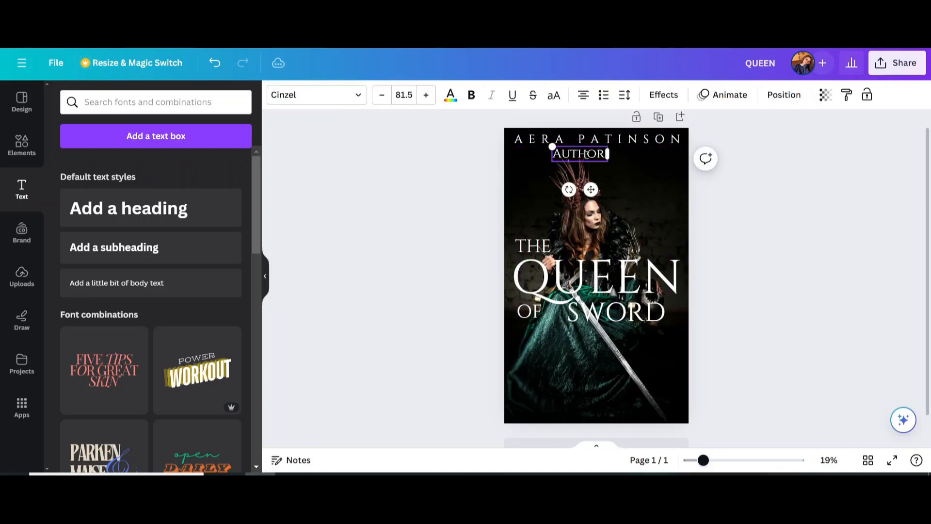
left_click(340, 96)
left_click(218, 131)
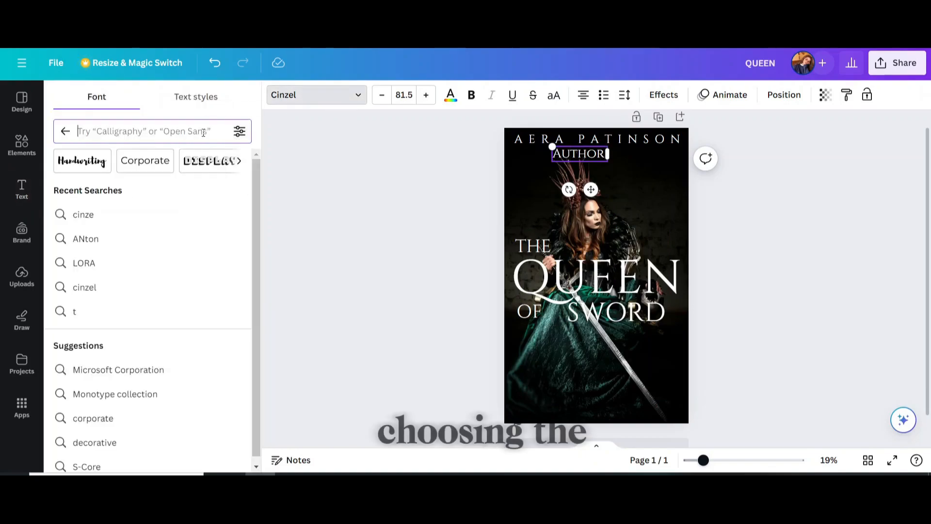
type("lora")
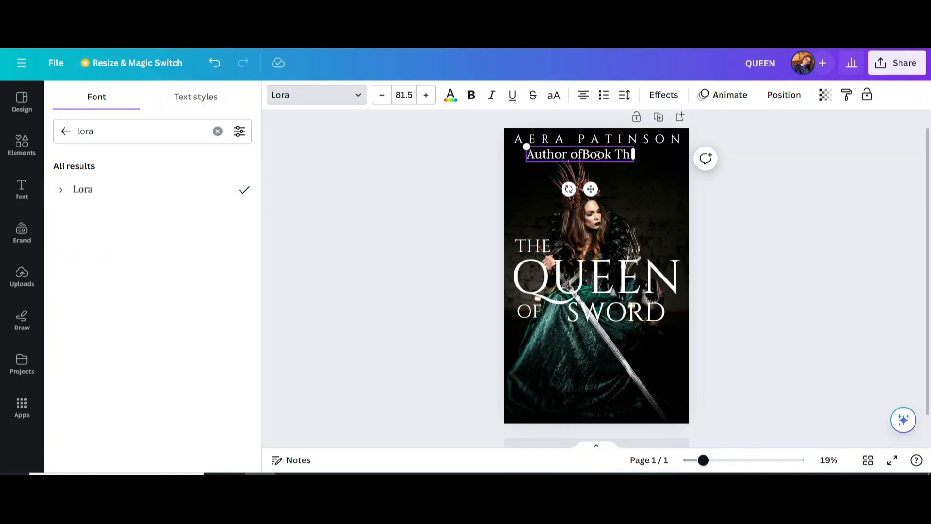
type("e Queen of Sword")
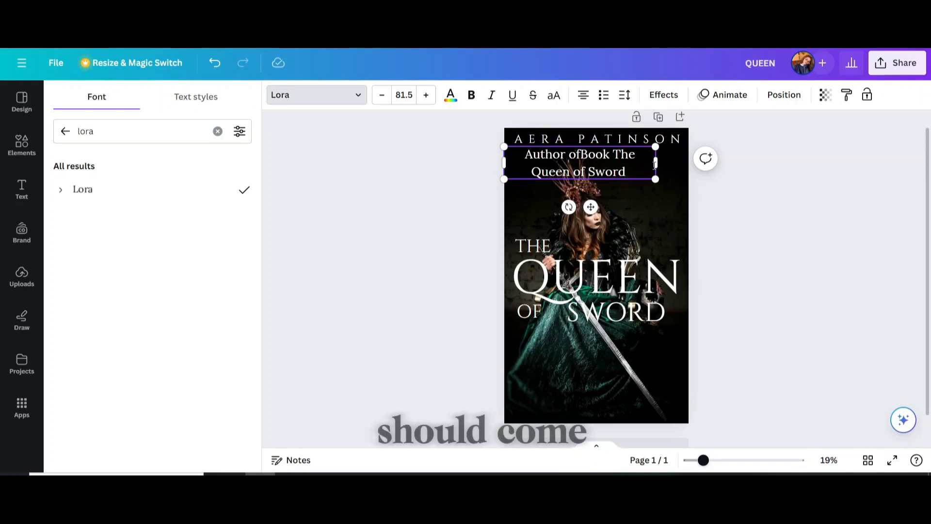
left_click_drag(655, 163, 723, 158)
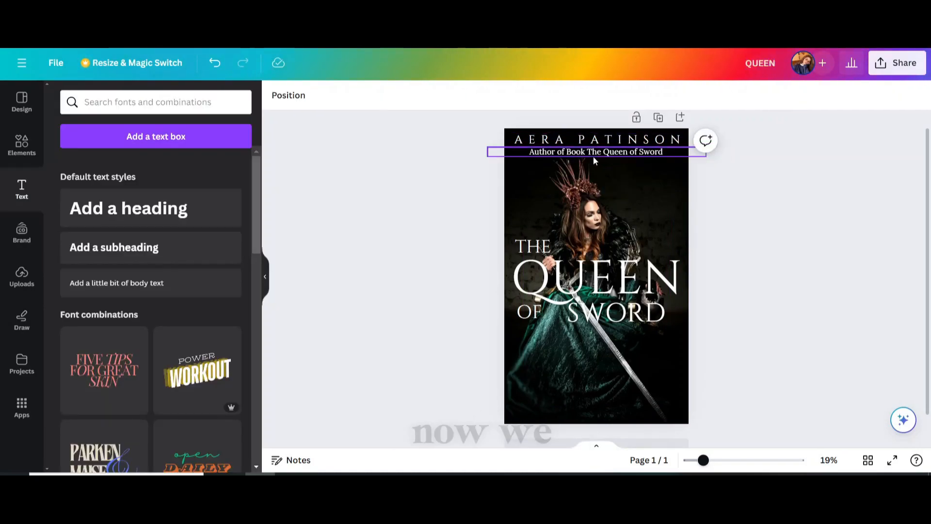
left_click(593, 155)
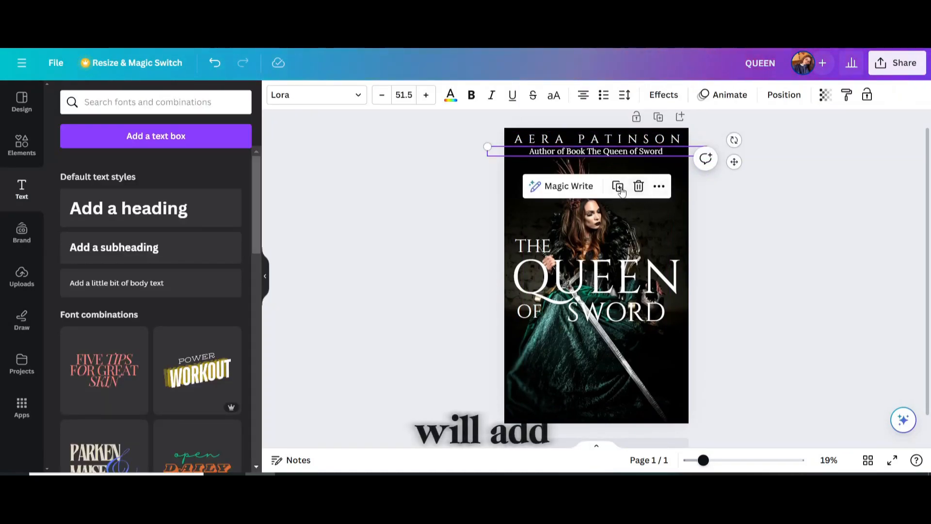
Duplicate the tagline as 'Times of India Publications' and move it to the cover bottom.
key("ctrl+d")
left_click_drag(564, 156, 571, 344)
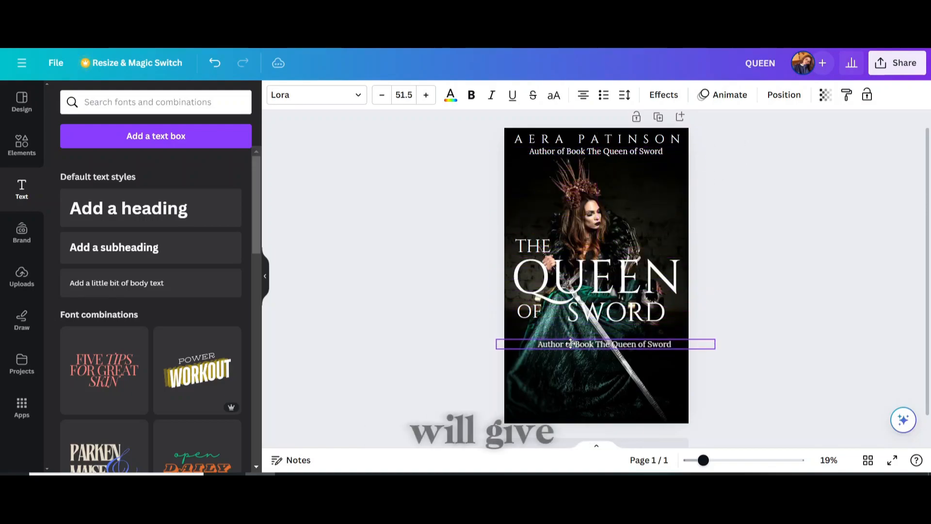
left_click(571, 343)
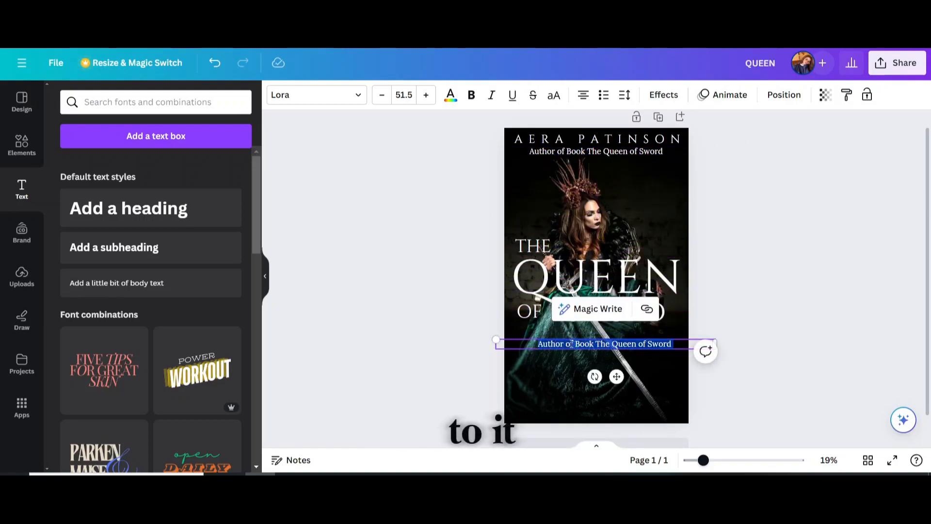
type("Times of India Publications")
left_click(438, 350)
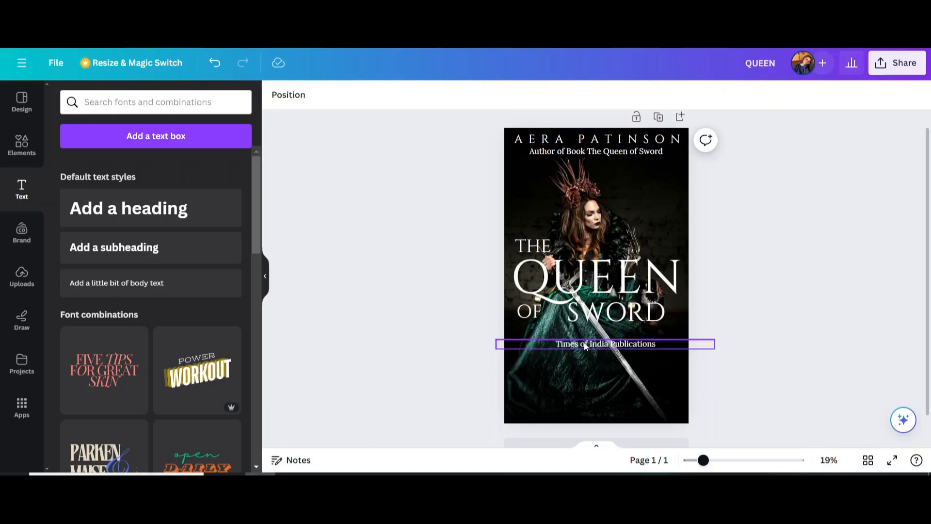
left_click_drag(585, 346, 574, 407)
Widen the publisher line's letter spacing and nudge it into position.
double_click(574, 408)
triple_click(575, 408)
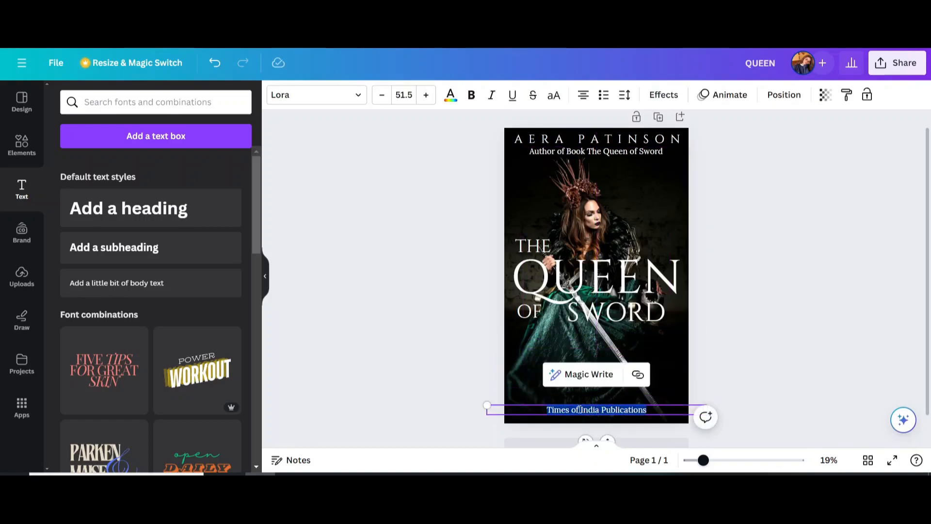
left_click(625, 96)
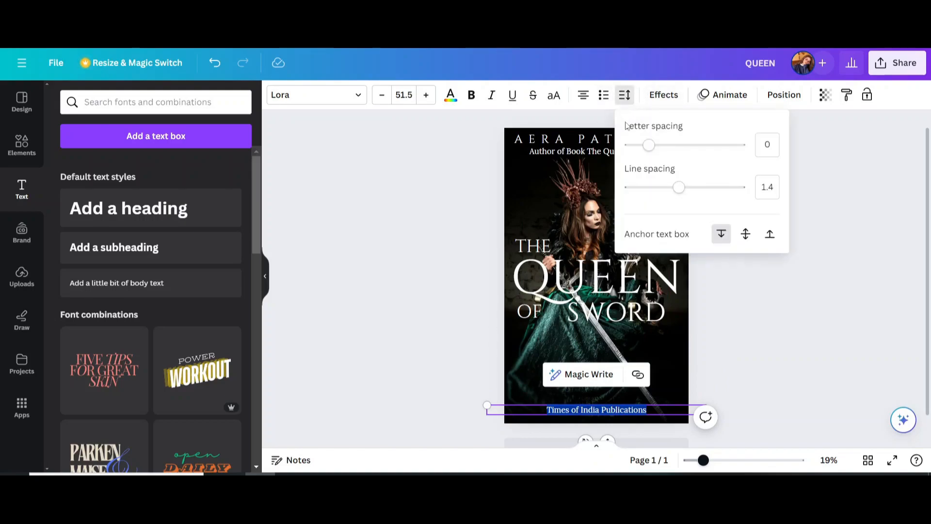
left_click_drag(649, 146, 685, 154)
left_click(380, 253)
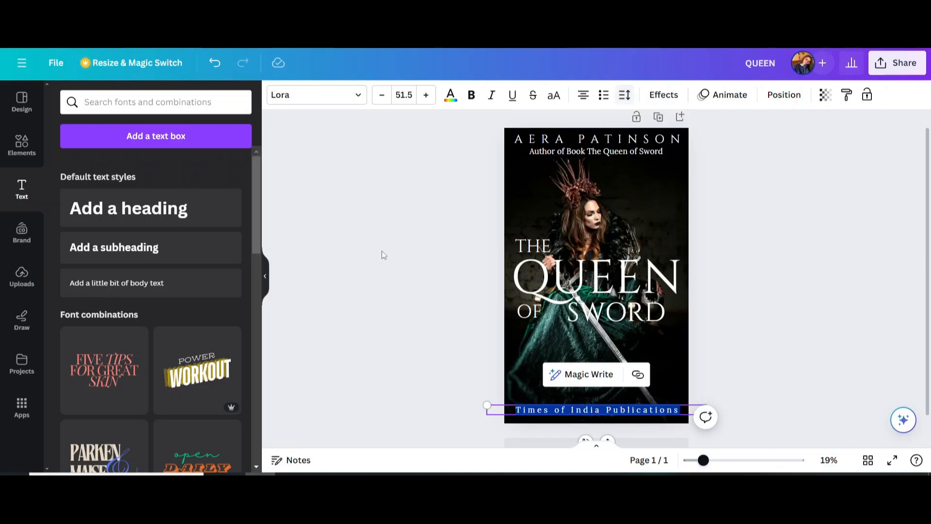
left_click(380, 253)
left_click_drag(537, 415, 541, 413)
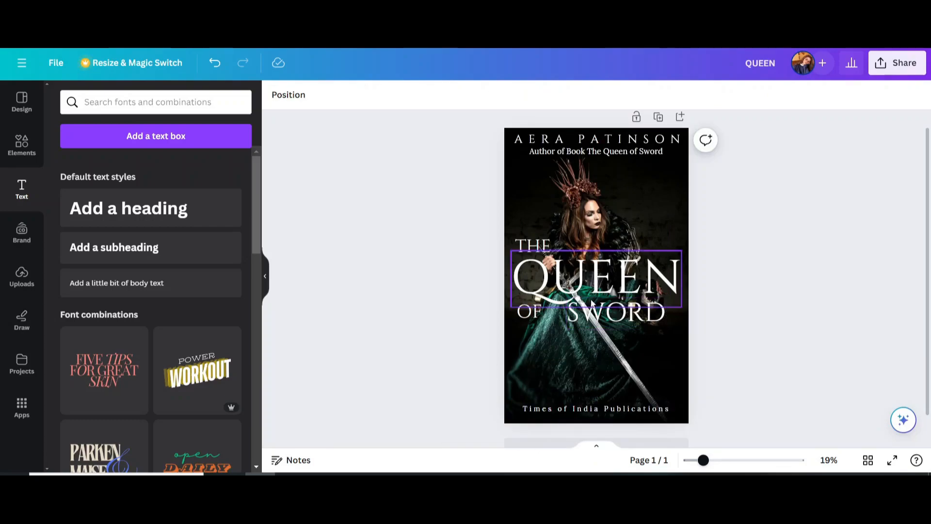
Duplicate the publisher line, retype it as VOLUME 1, enlarge it and centre it below the title.
left_click(566, 409)
left_click(616, 374)
left_click_drag(582, 409, 581, 347)
left_click(581, 347)
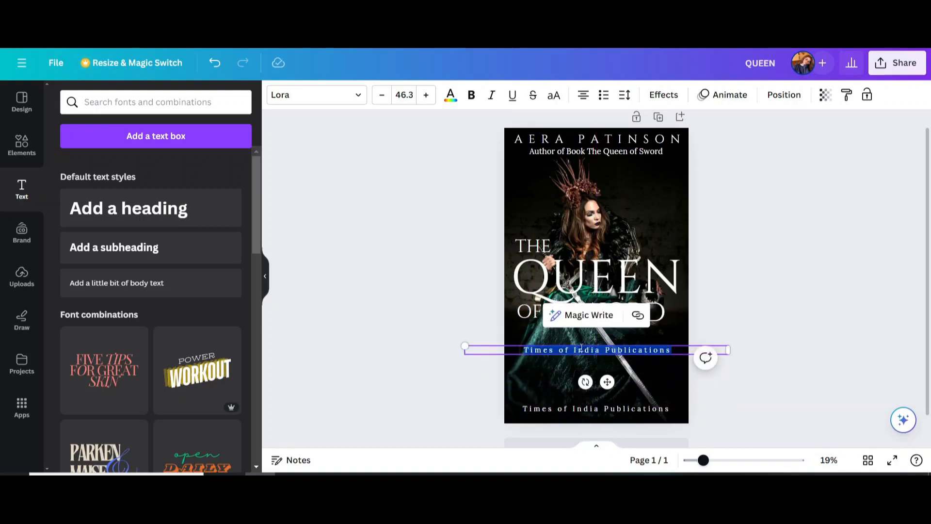
type("vo")
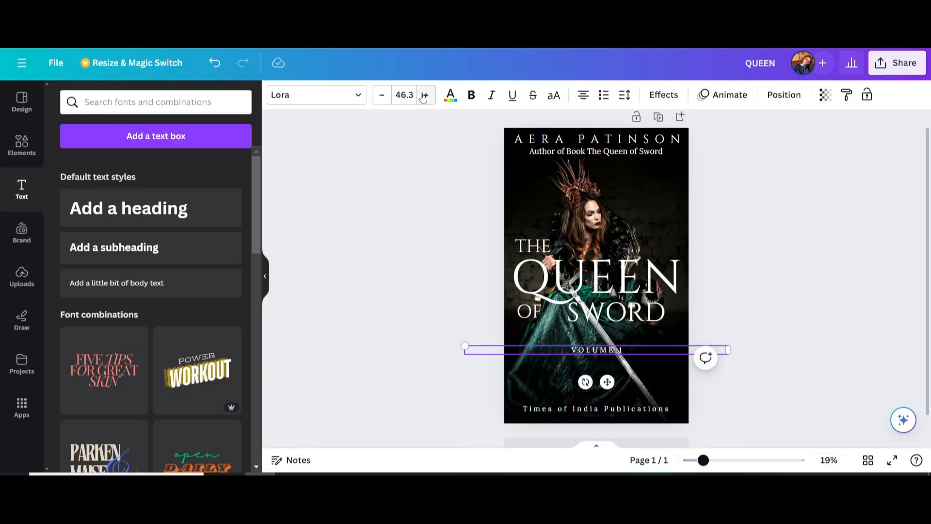
left_click(423, 96)
left_click(343, 222)
left_click(585, 345)
left_click_drag(465, 345, 505, 350)
left_click_drag(615, 356, 596, 356)
left_click(536, 277)
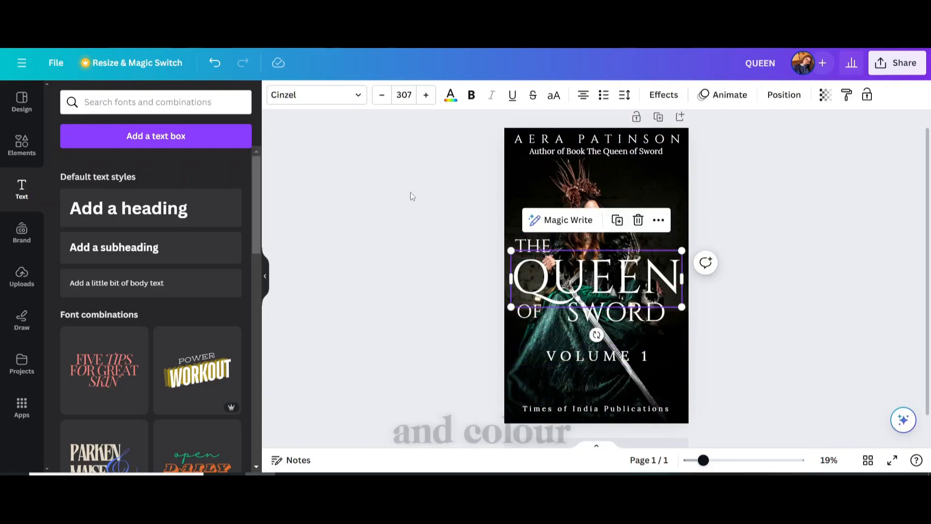
Make QUEEN deep red with a black Outline effect.
left_click(450, 95)
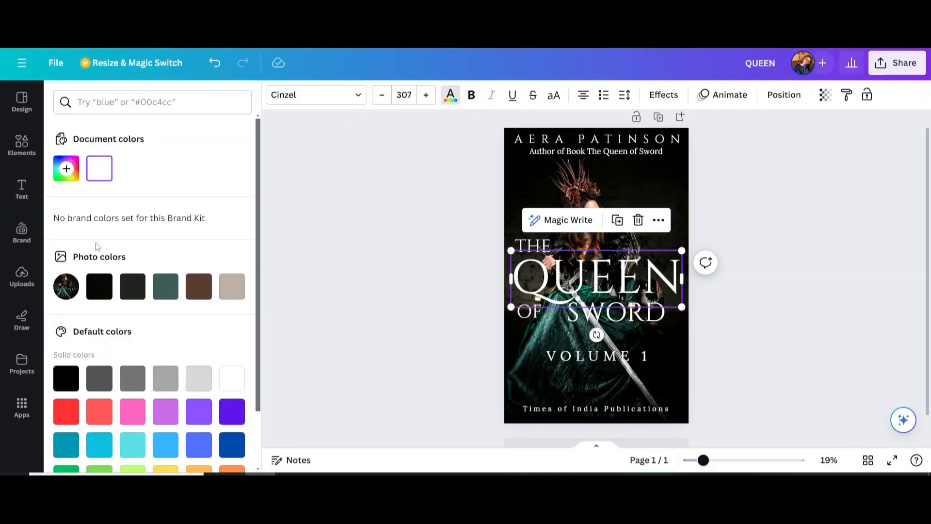
left_click(66, 170)
left_click(221, 200)
left_click(662, 95)
left_click(211, 246)
left_click(235, 358)
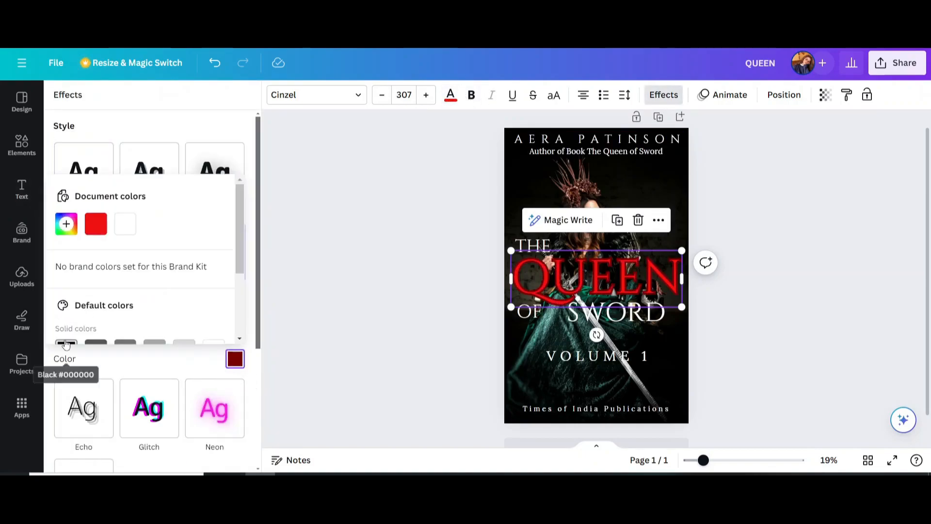
left_click(66, 344)
left_click(299, 267)
Add a Shadow to THE and a Lift effect at intensity 72 to the author name.
left_click(529, 247)
left_click(661, 95)
left_click(149, 172)
left_click(528, 310)
left_click(616, 311)
left_click(596, 140)
left_click(221, 189)
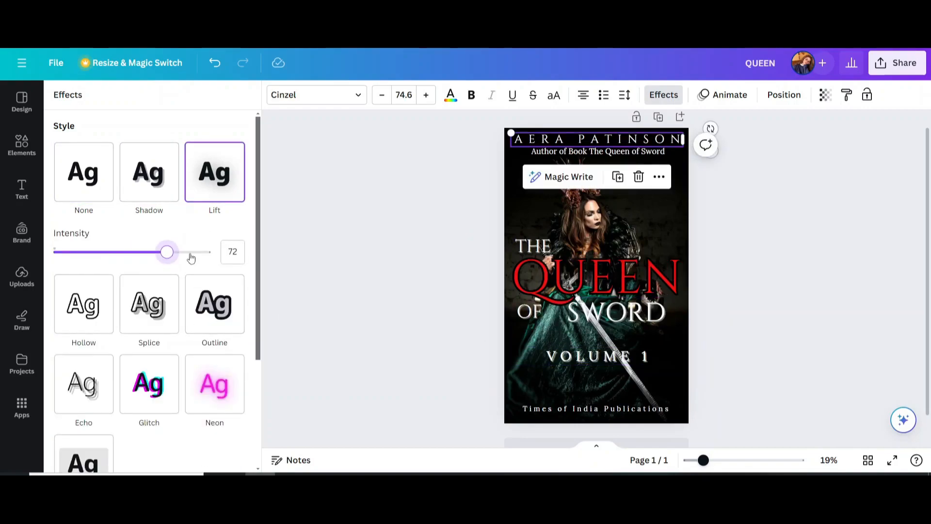
left_click(390, 192)
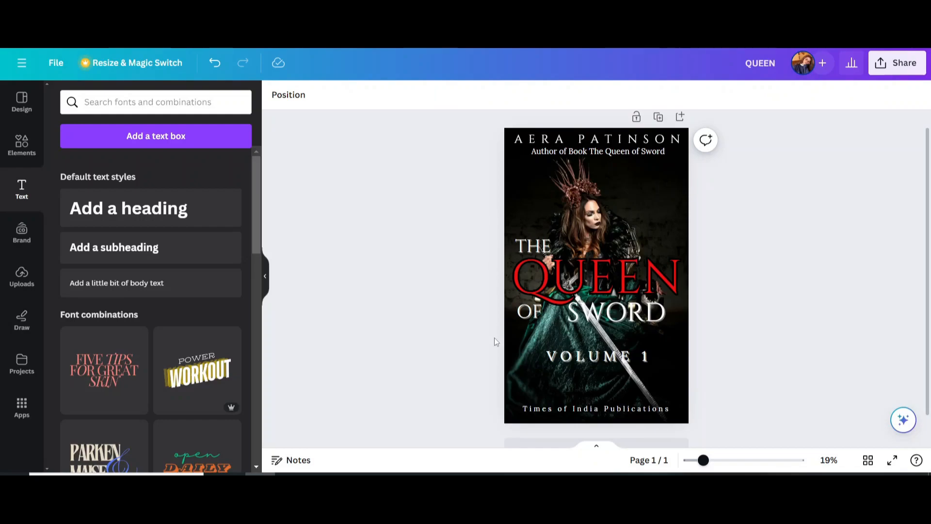
Search Elements for 'Fire' and filter the results to photos.
left_click(22, 144)
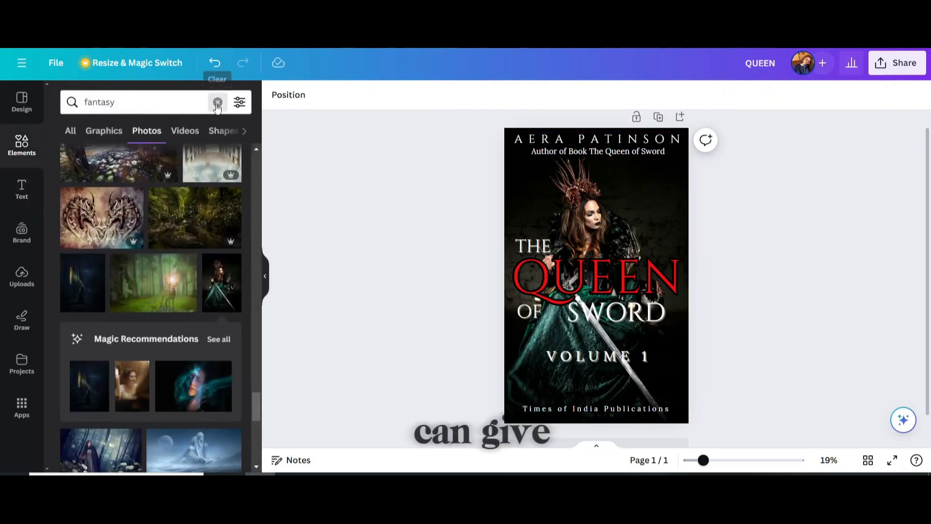
left_click(217, 103)
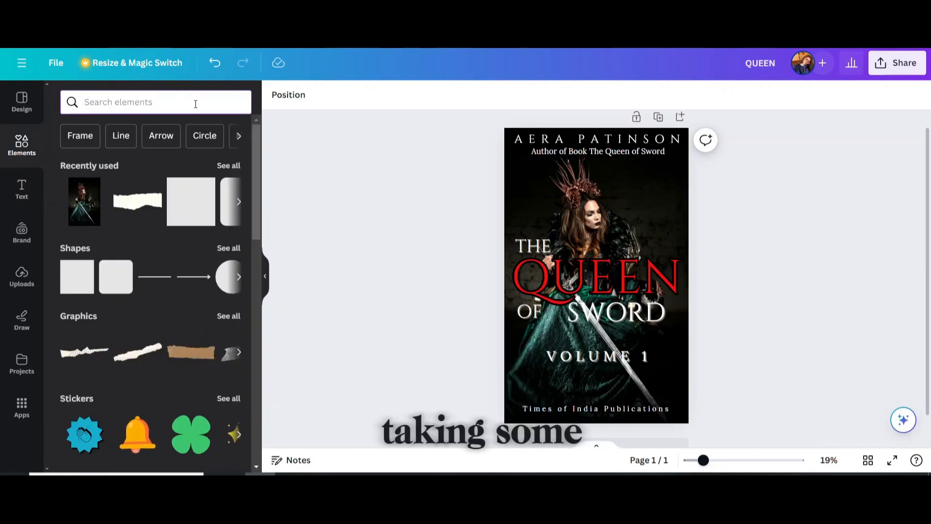
type("F")
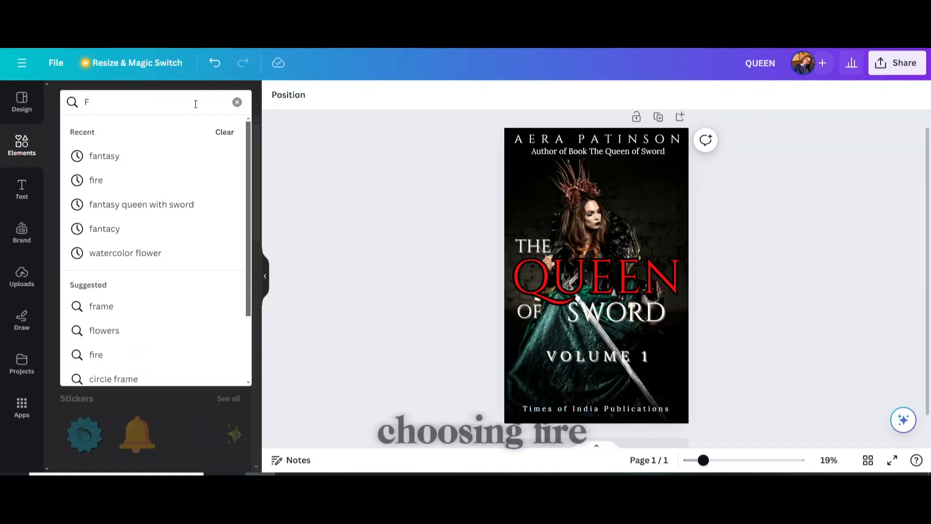
type("ire")
key("Return")
left_click(146, 131)
scroll(239, 273, "down", 5)
Place a flame photo along the cover's bottom, stretch it edge to edge, and remove its background.
left_click_drag(185, 204, 585, 403)
left_click_drag(514, 391, 500, 391)
left_click_drag(662, 390, 689, 391)
left_click_drag(623, 383, 596, 387)
left_click(293, 94)
left_click(83, 184)
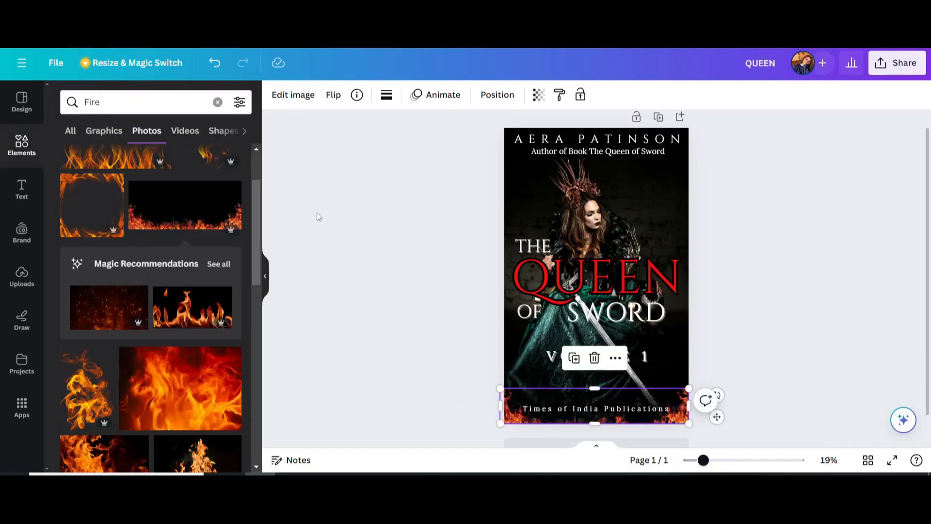
left_click(319, 216)
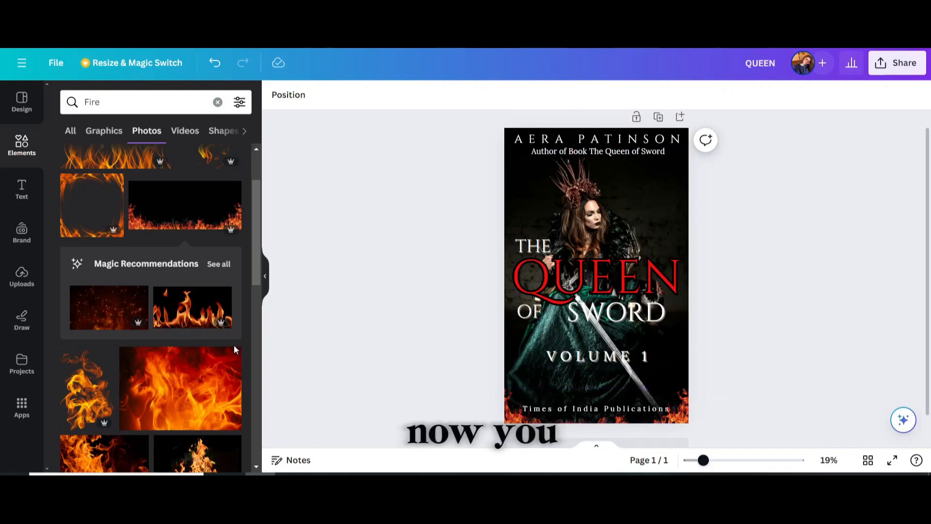
Add a second fire photo, flip it upside down, and fit it across the cover's top.
scroll(223, 356, "down", 2)
scroll(223, 357, "down", 10)
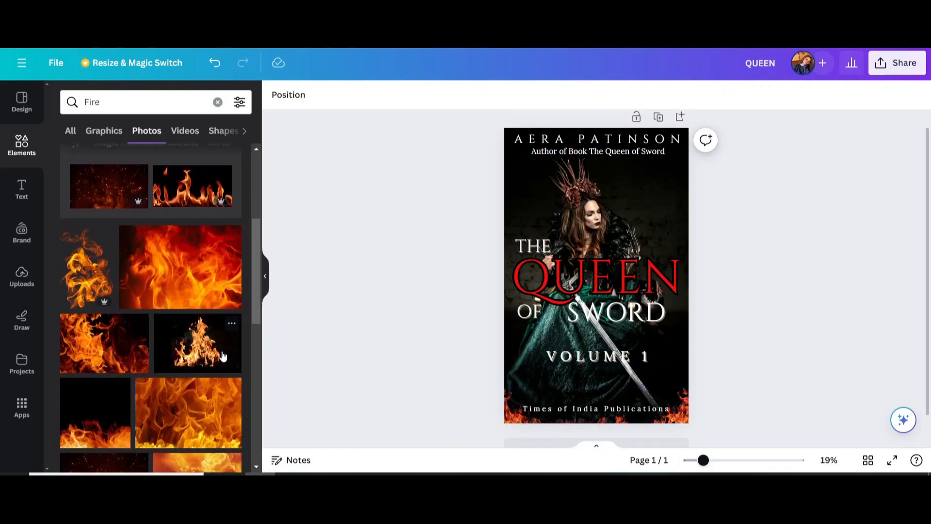
scroll(207, 305, "up", 2)
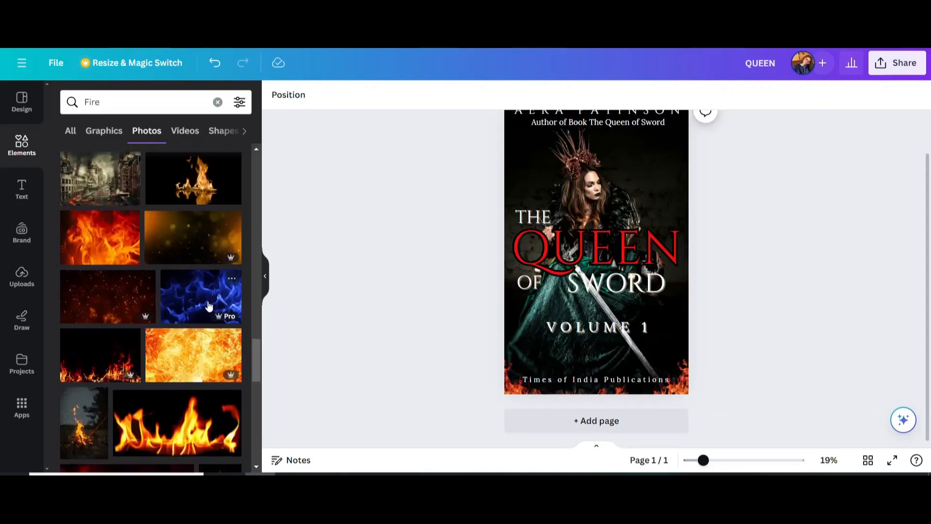
left_click(112, 354)
left_click(336, 99)
left_click(354, 154)
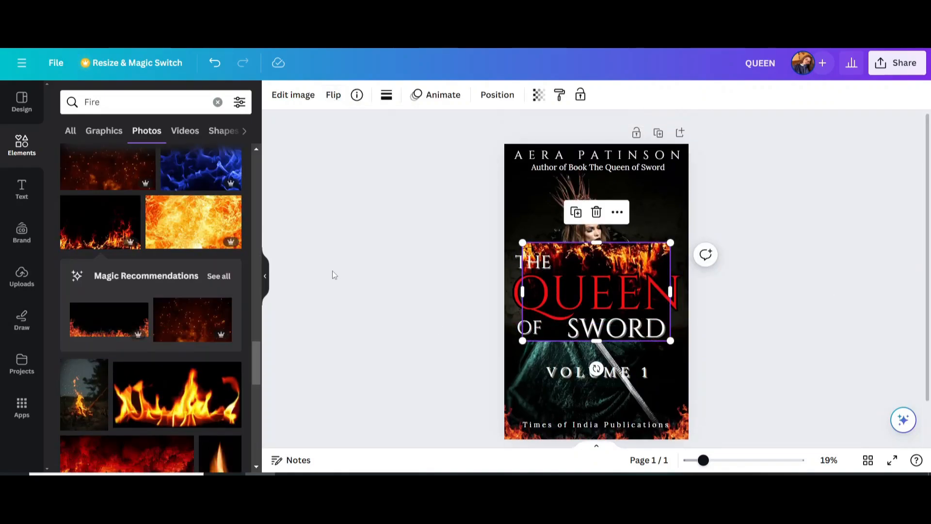
left_click_drag(597, 272, 575, 173)
left_click_drag(649, 193, 697, 191)
left_click_drag(599, 241, 600, 176)
Stretch the top flames past the left edge and set their transparency to 50.
left_click(292, 94)
left_click(376, 171)
left_click_drag(674, 174, 674, 174)
left_click_drag(511, 160, 489, 160)
left_click(533, 97)
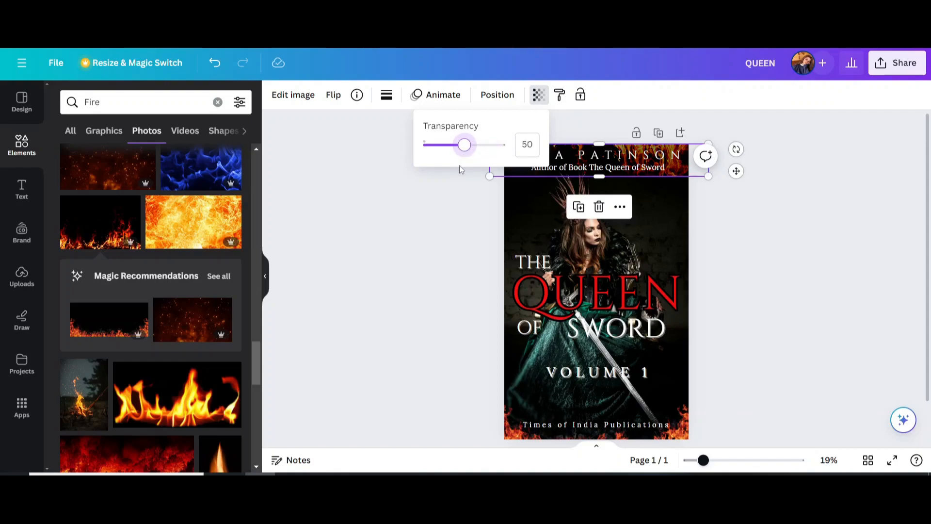
left_click(437, 240)
left_click(437, 240)
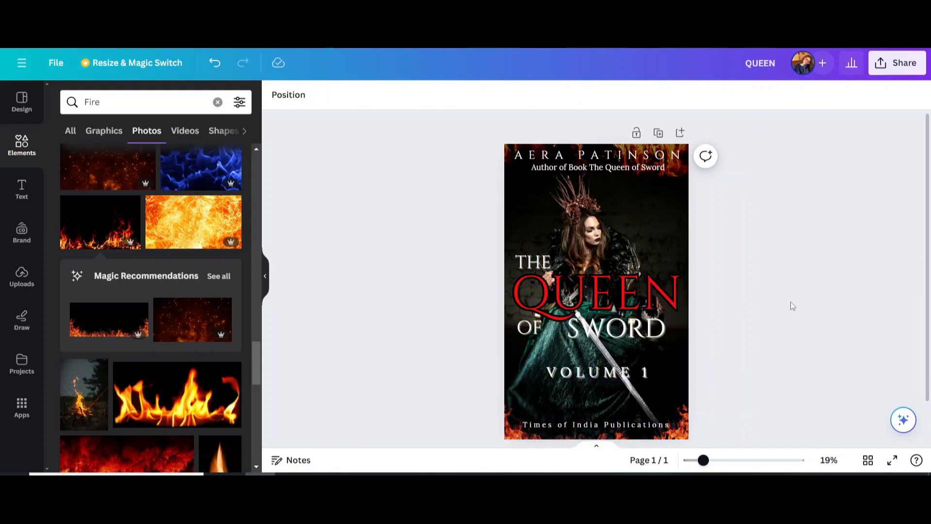
scroll(790, 302, "down", 2)
scroll(791, 306, "up", 2)
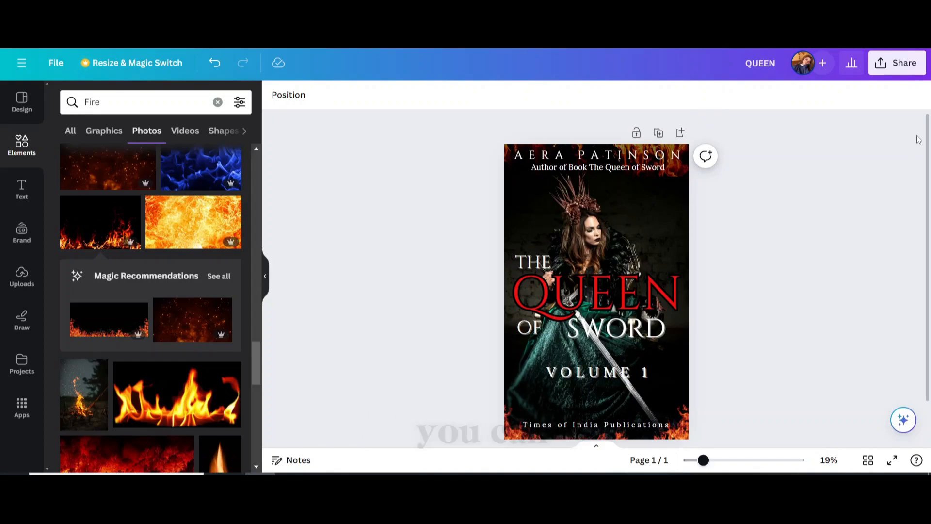
Download the cover as a PNG at size 1.625 (2,600 × 4,160 px).
left_click(903, 71)
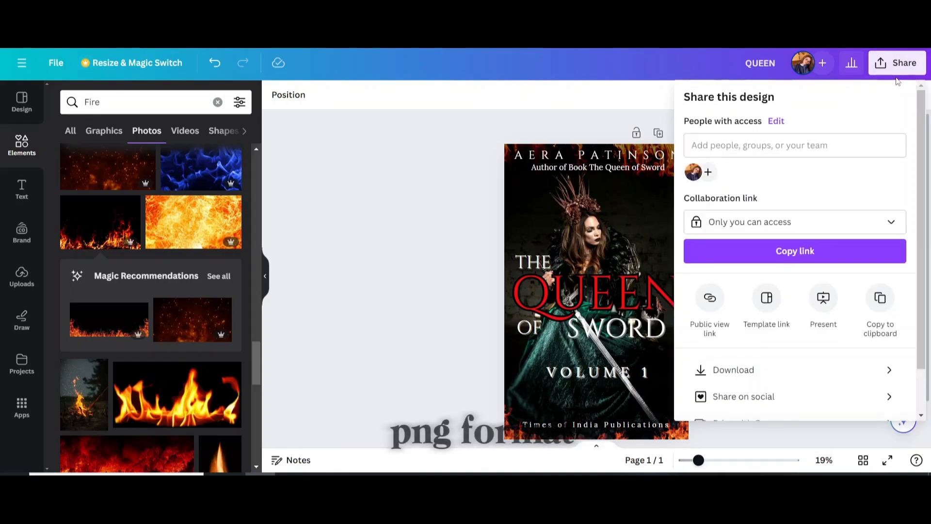
left_click(737, 372)
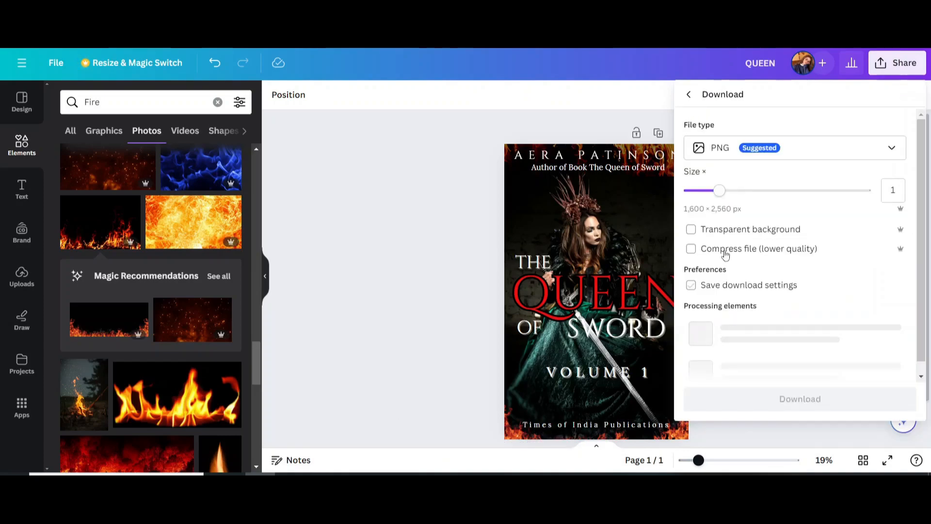
left_click(757, 194)
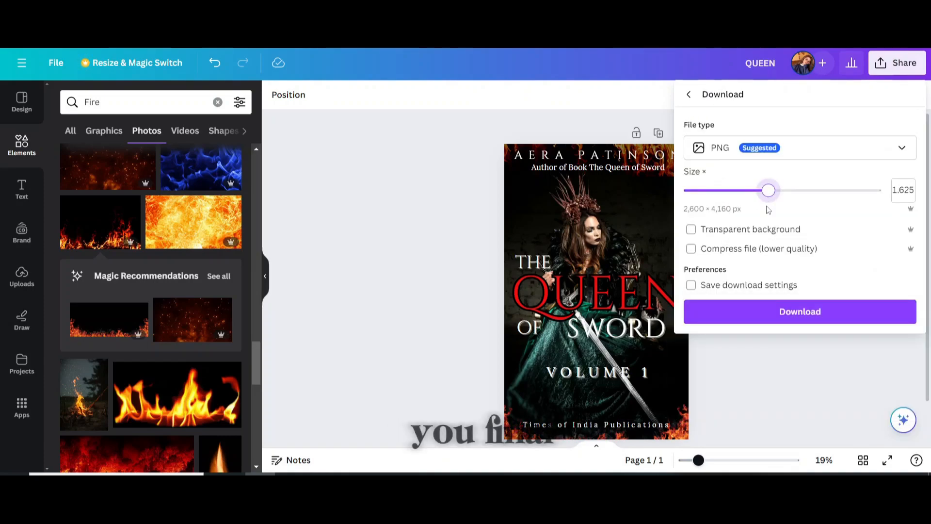
left_click(801, 314)
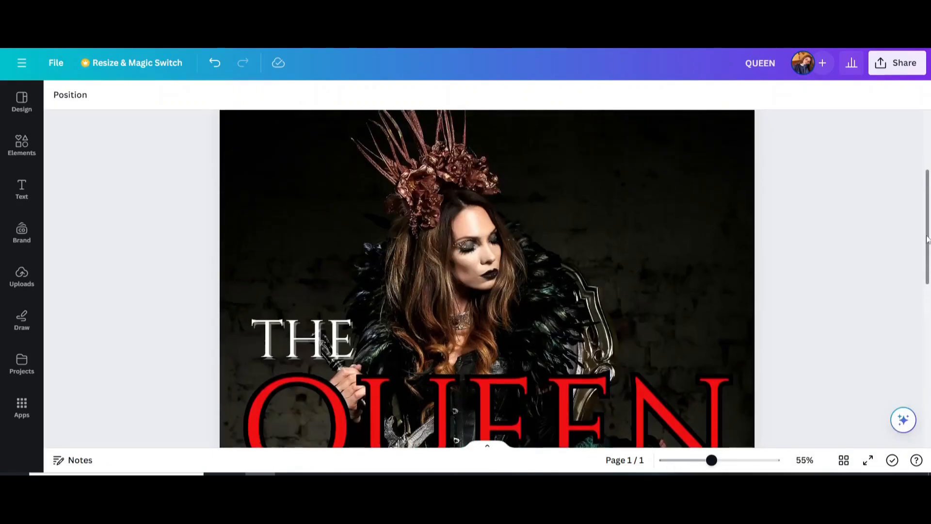
scroll(926, 178, "up", 3)
mouse_move(927, 178)
left_mouse_down()
mouse_move(929, 397)
mouse_move(929, 177)
left_mouse_up()
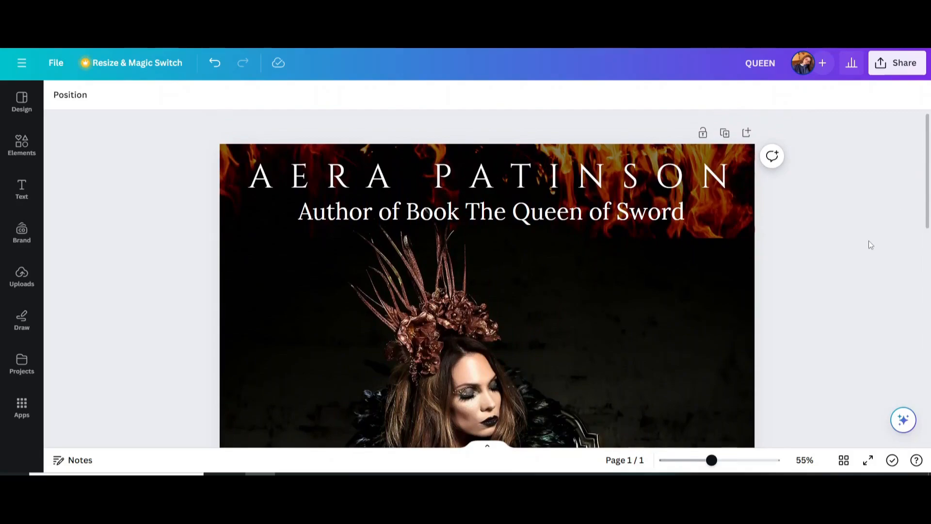